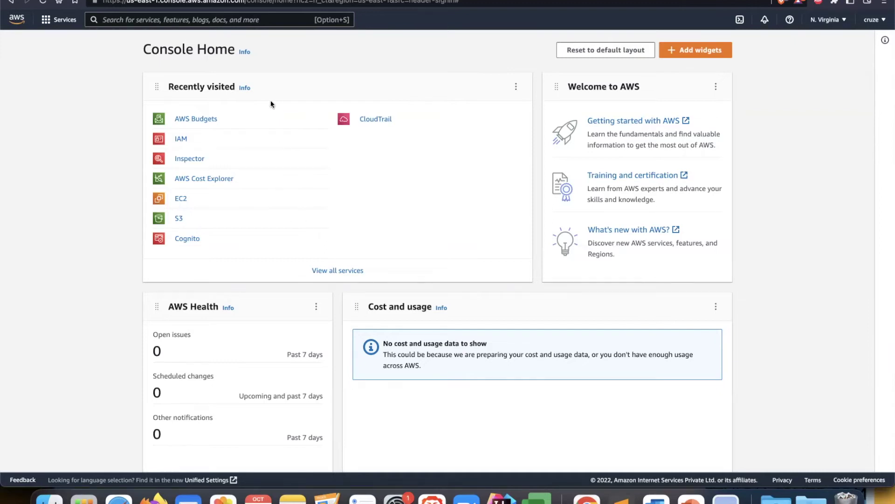
Find the IAM service in the AWS console and open its list of users
left_click(257, 19)
type("IAM")
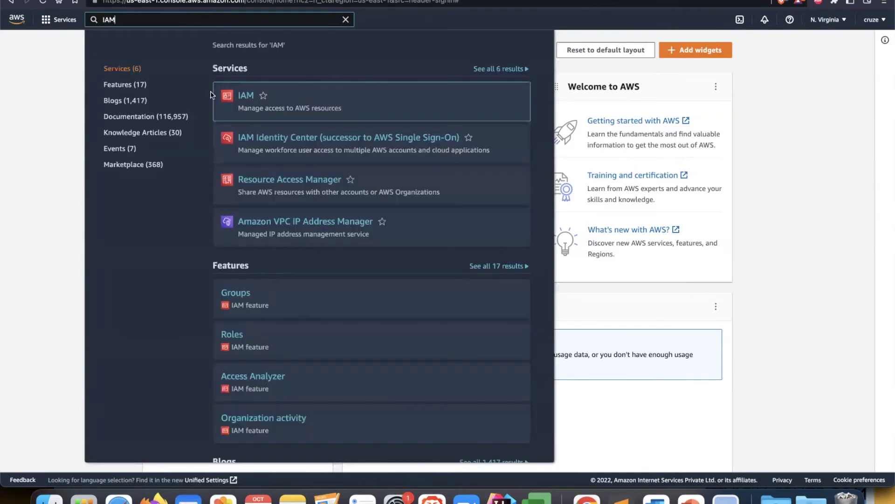
left_click(244, 97)
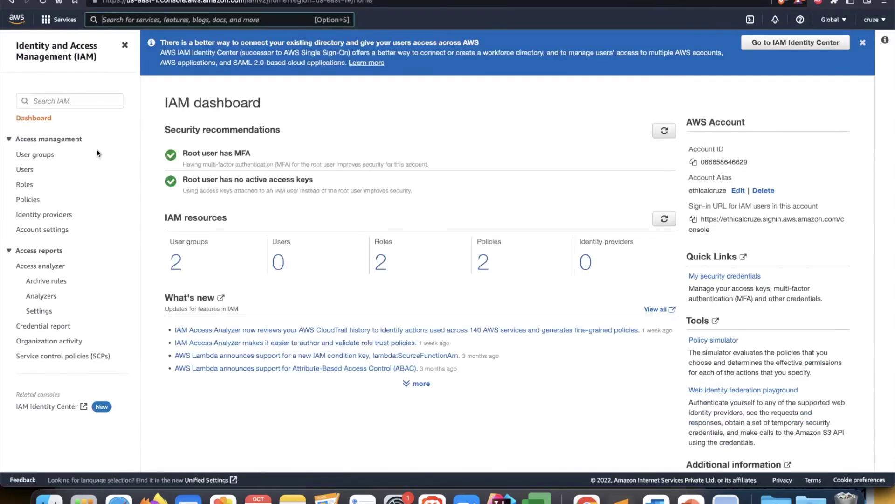
left_click(23, 170)
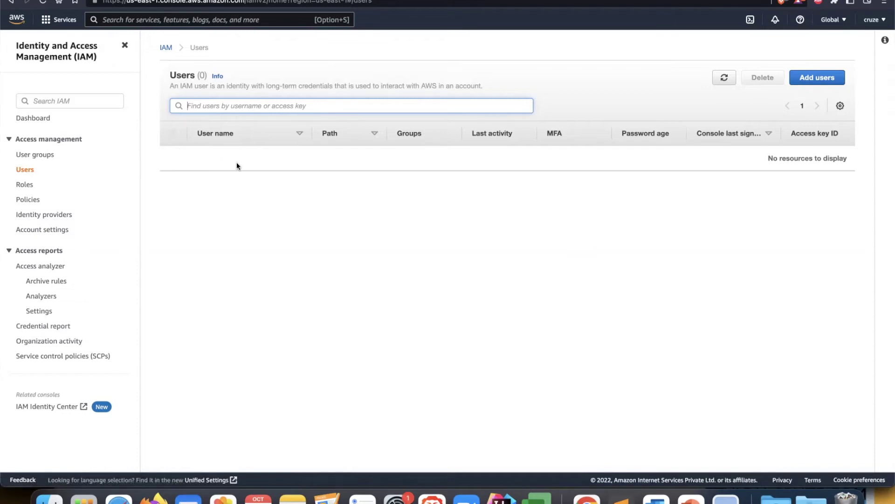
Delete both existing IAM user groups, devloper and readOnly, confirming with the text delete
left_click(30, 155)
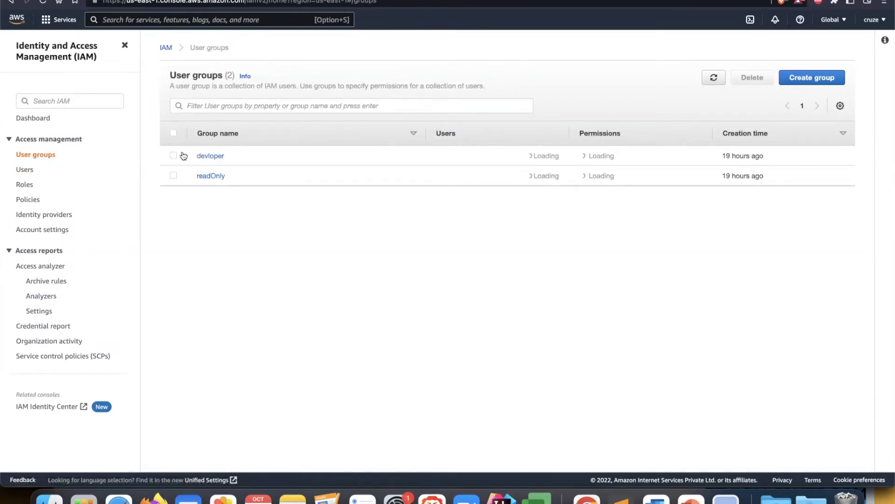
left_click(173, 133)
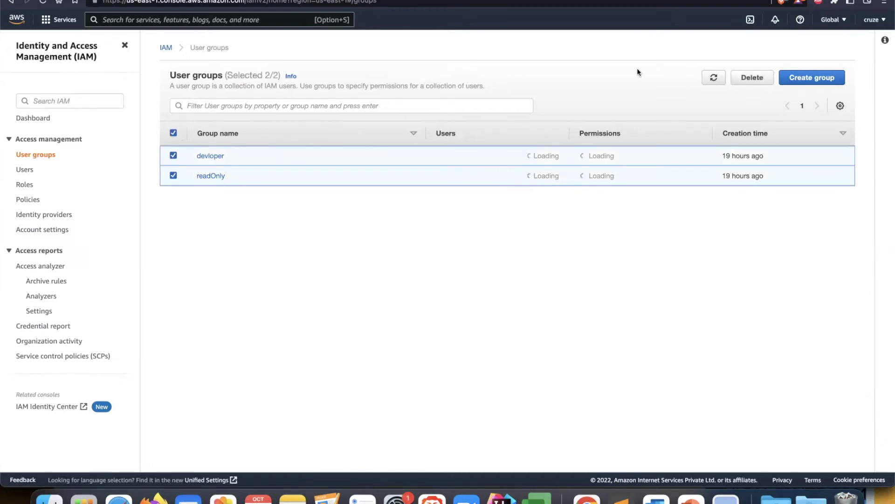
left_click(747, 79)
left_click(489, 280)
type("delete")
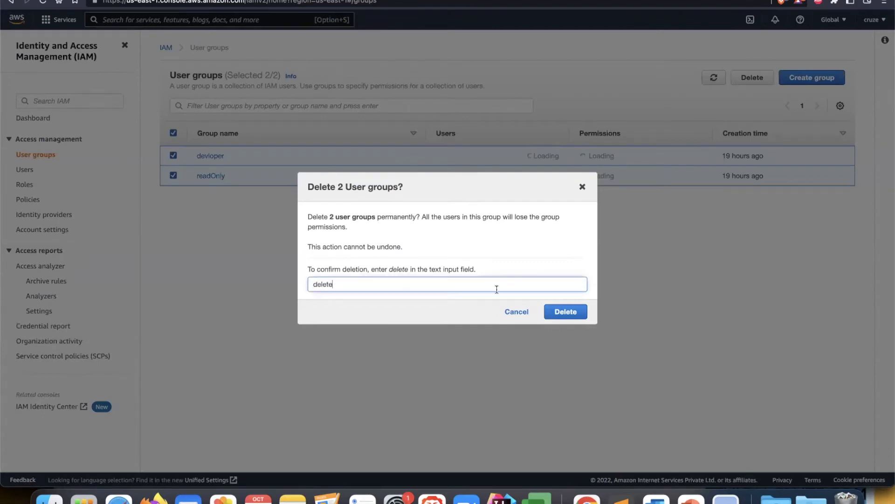
left_click(572, 312)
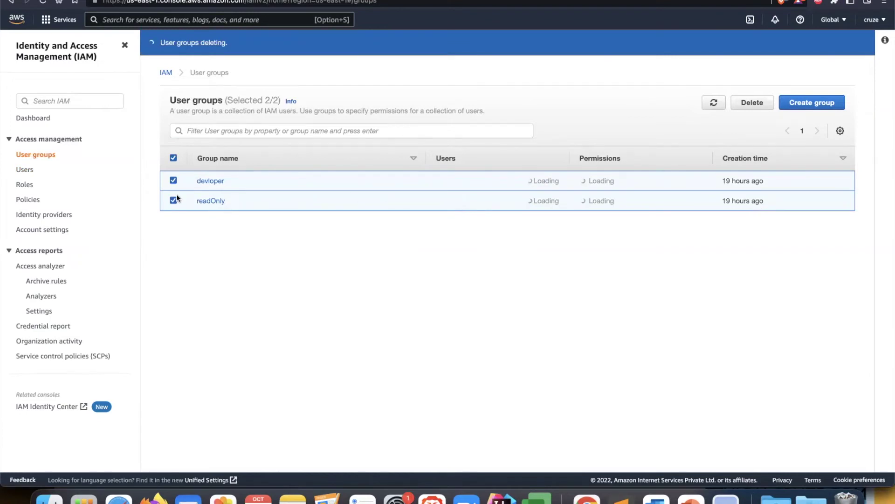
Start adding a new IAM user and fill in the first user's name
left_click(28, 171)
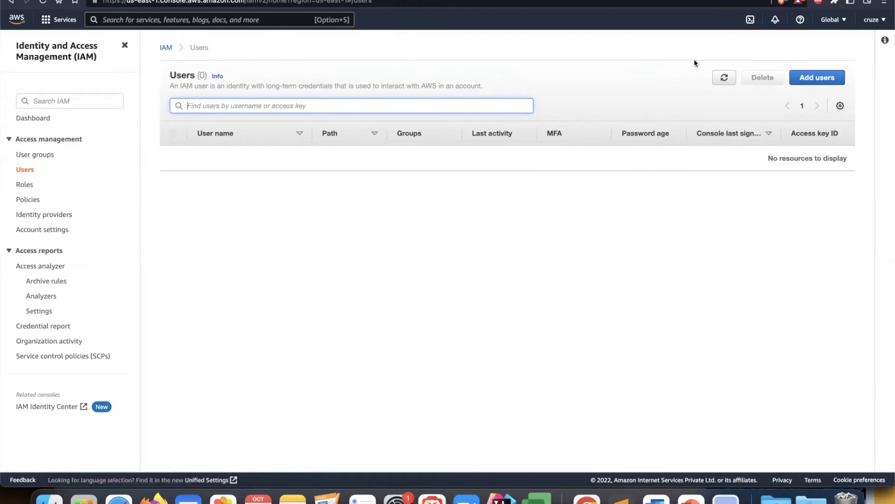
left_click(811, 80)
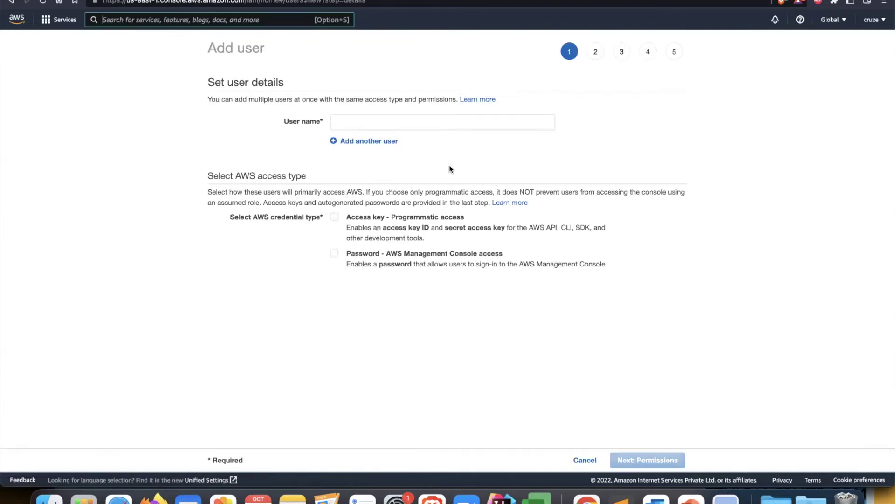
left_click(419, 124)
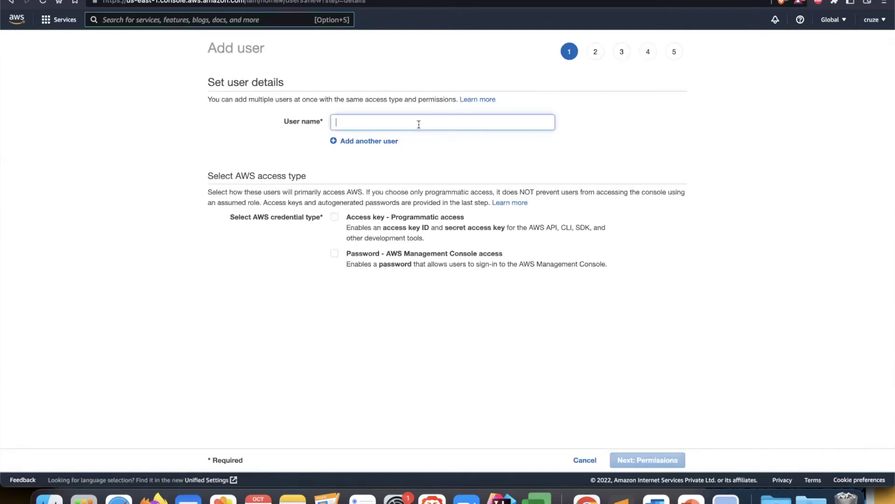
type("charles")
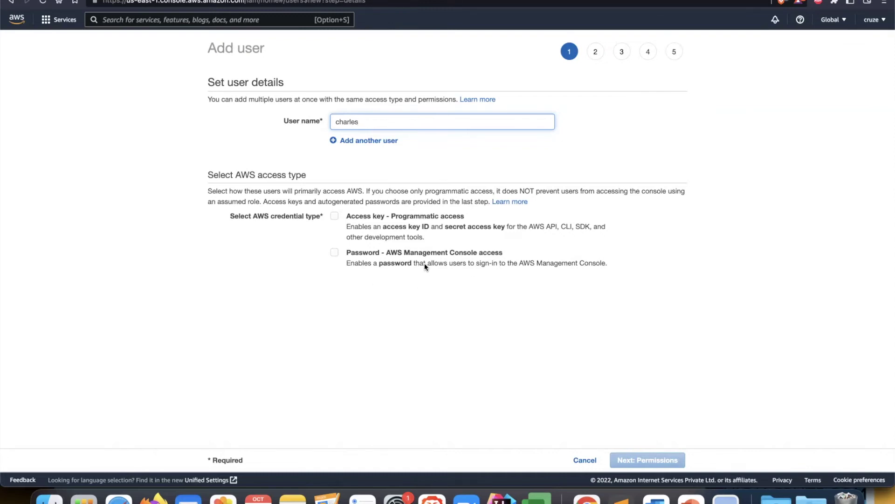
Give the user AWS Management Console access with a custom password, turn off the required password reset, and proceed to permissions
left_click(336, 255)
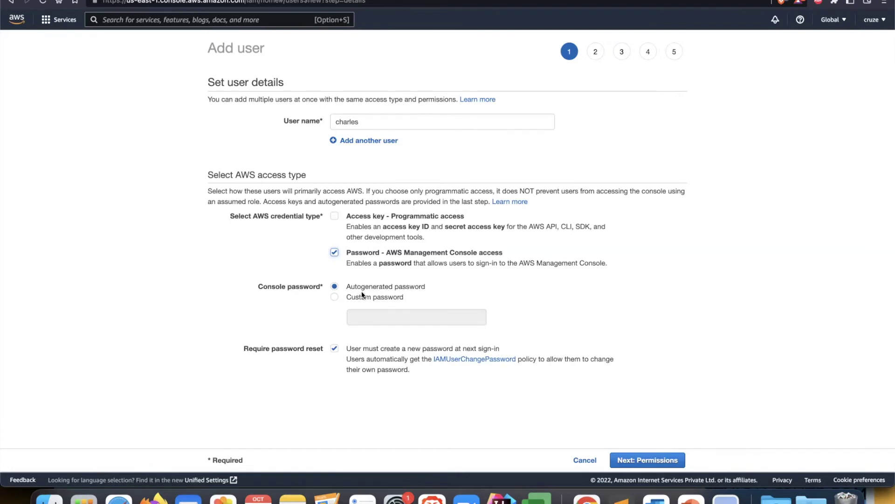
left_click(336, 299)
left_click(370, 313)
type("••••••••")
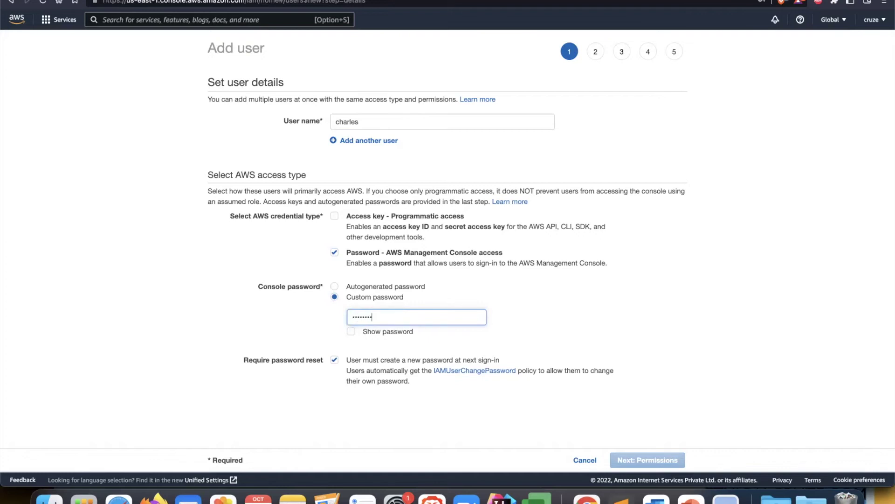
type("•••••")
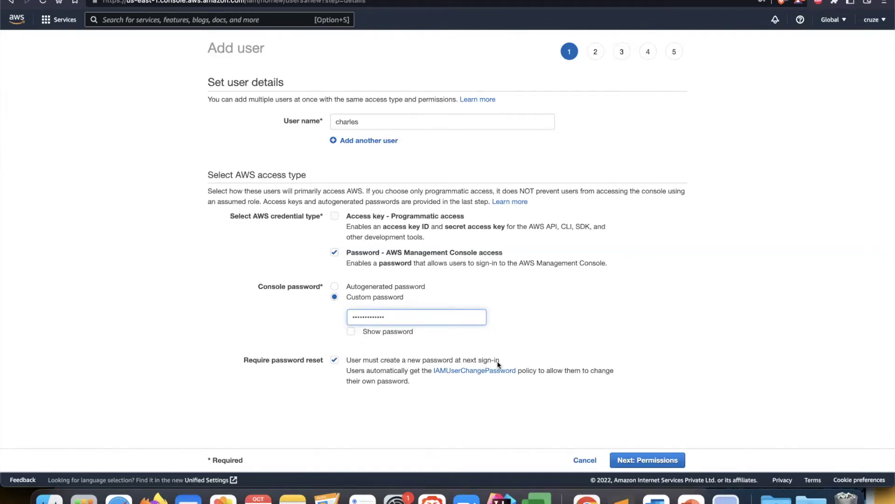
left_click(334, 360)
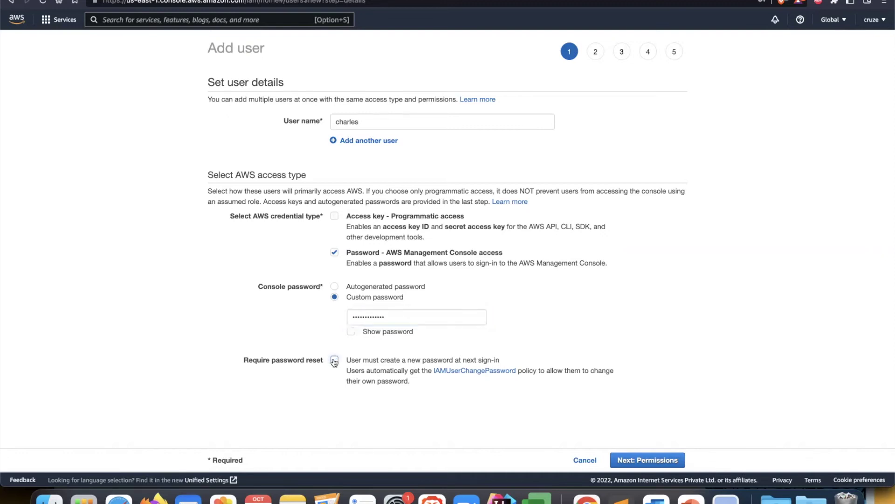
left_click(670, 463)
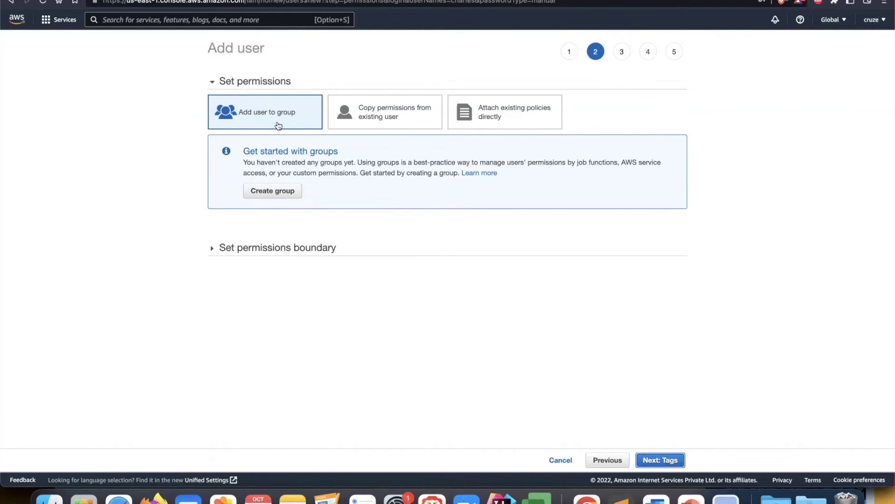
Attach the existing AdministratorAccess policy directly to the user and continue to the review without adding tags
left_click(516, 113)
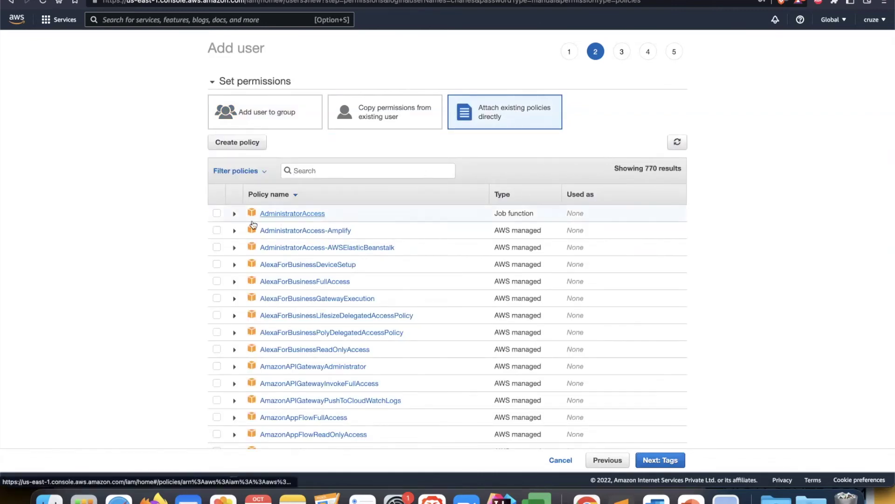
left_click(216, 214)
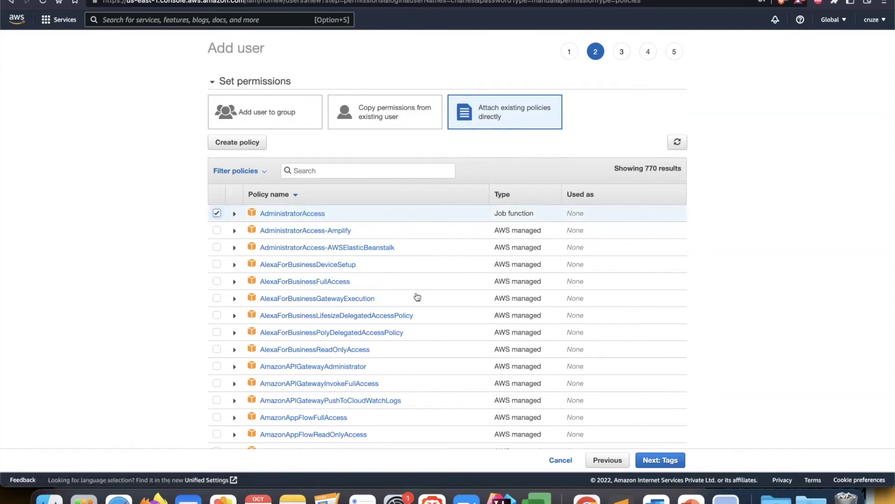
left_click(648, 460)
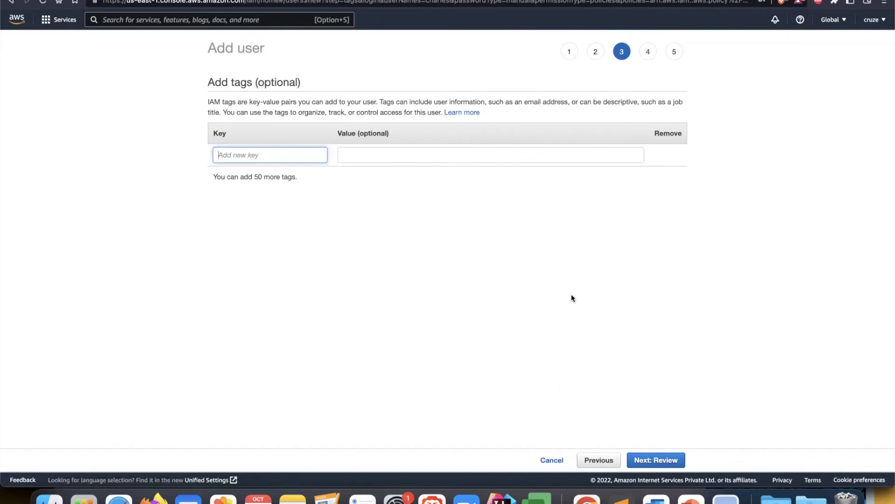
left_click(640, 461)
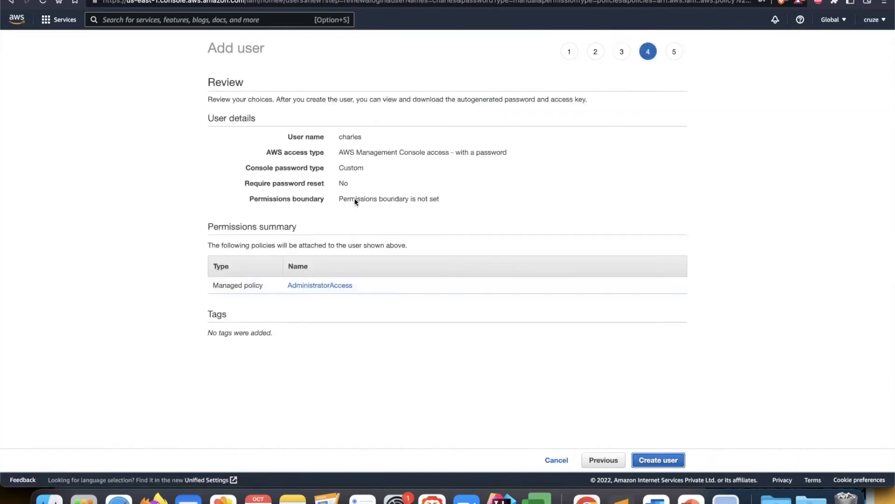
Check the user name, access type and password reset setting in the review, then create the user and return to the users list
double_click(349, 137)
left_click_drag(338, 152, 513, 156)
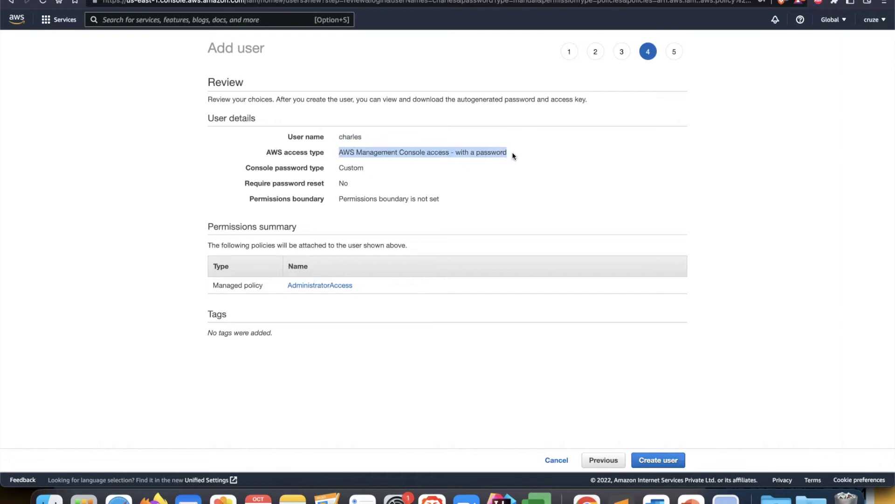
left_click(346, 164)
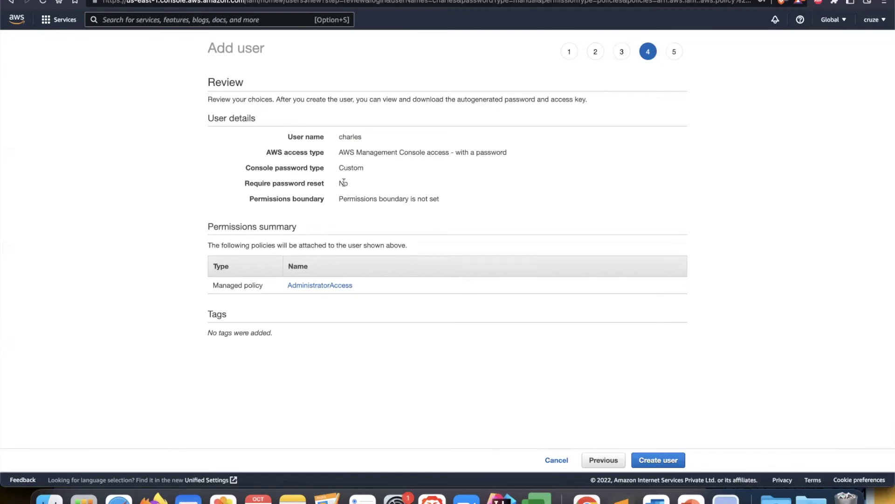
double_click(343, 183)
left_click(657, 463)
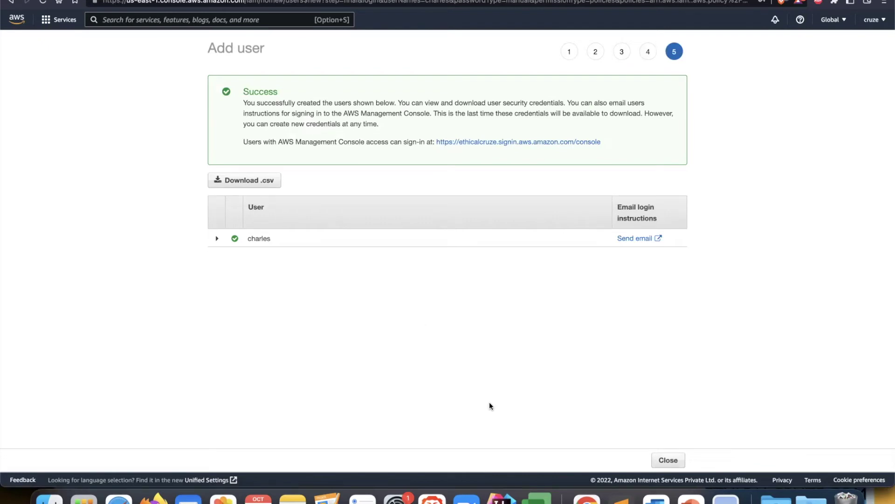
left_click(666, 460)
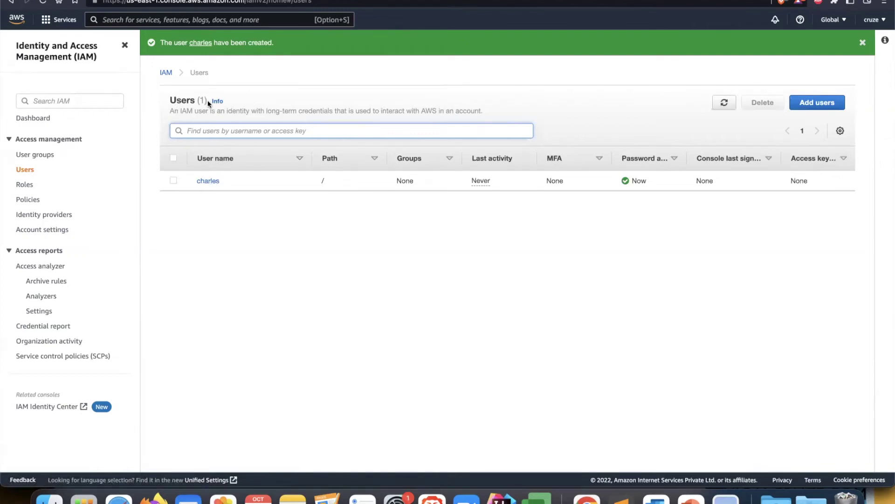
Examine the new user's entries across the columns of the users table
left_click_drag(170, 111, 202, 111)
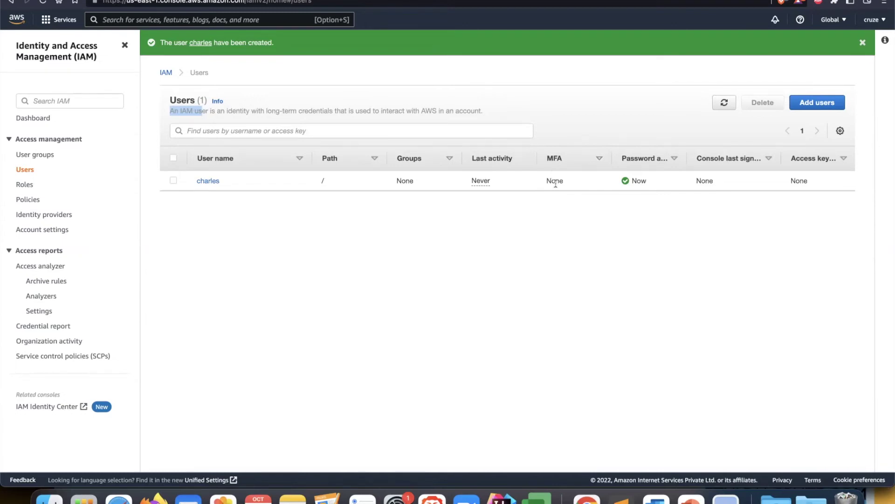
scroll(558, 186, "right", 5)
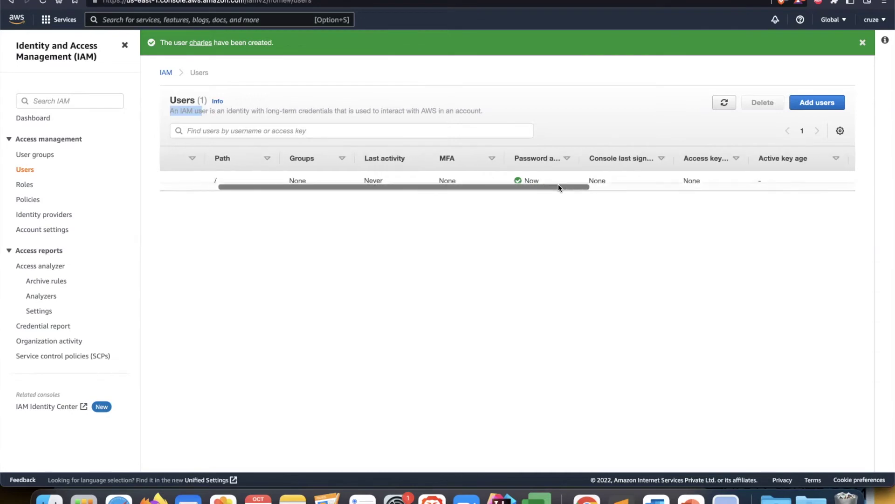
scroll(558, 186, "right", 3)
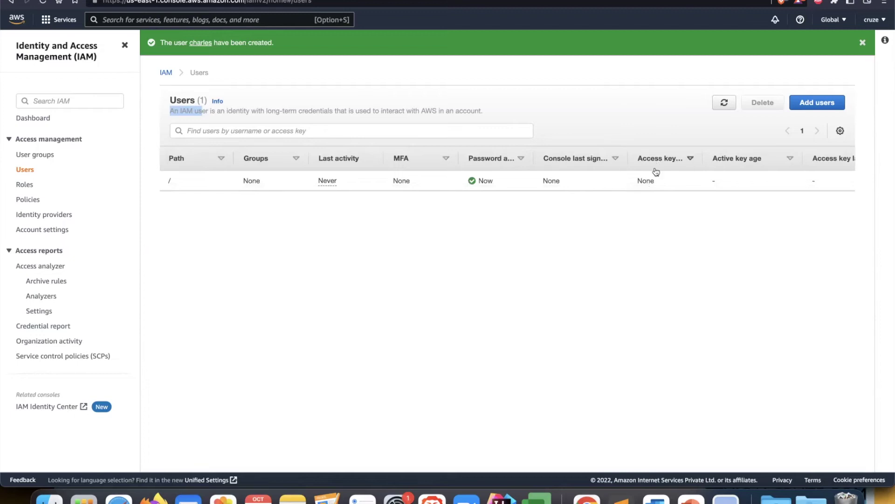
scroll(652, 185, "left", 5)
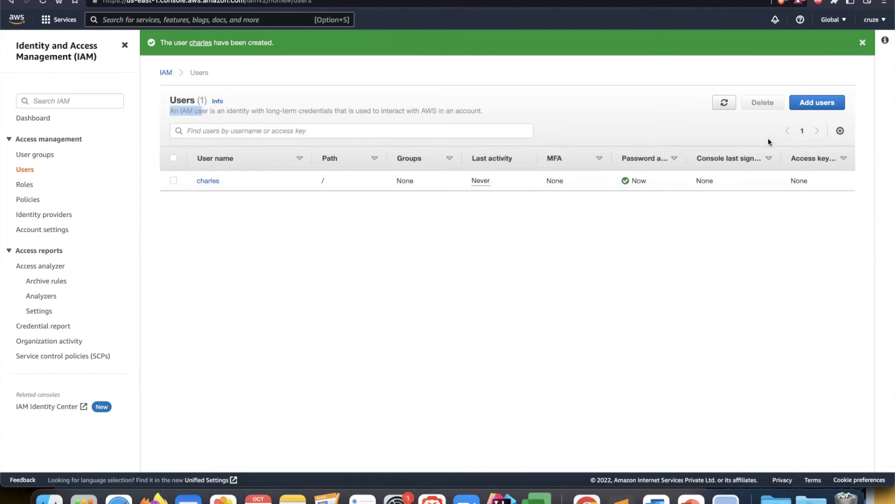
Start adding another IAM user and fill in the second user's name
left_click(807, 107)
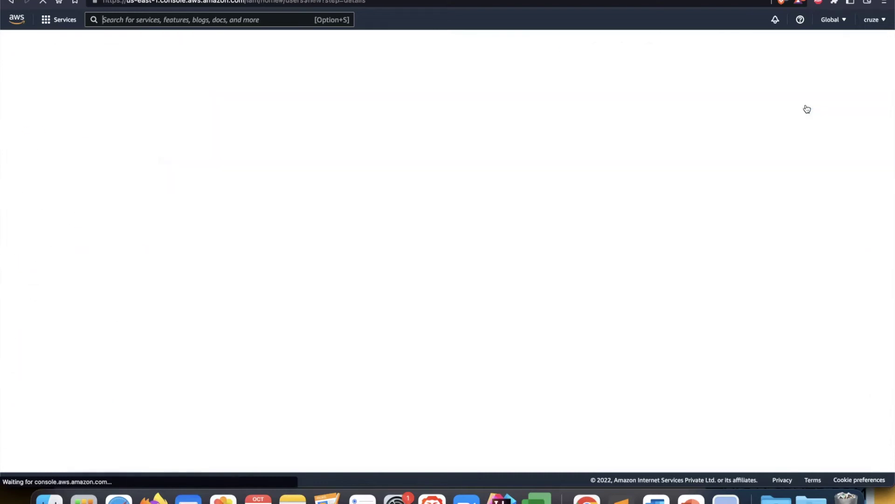
left_click(384, 118)
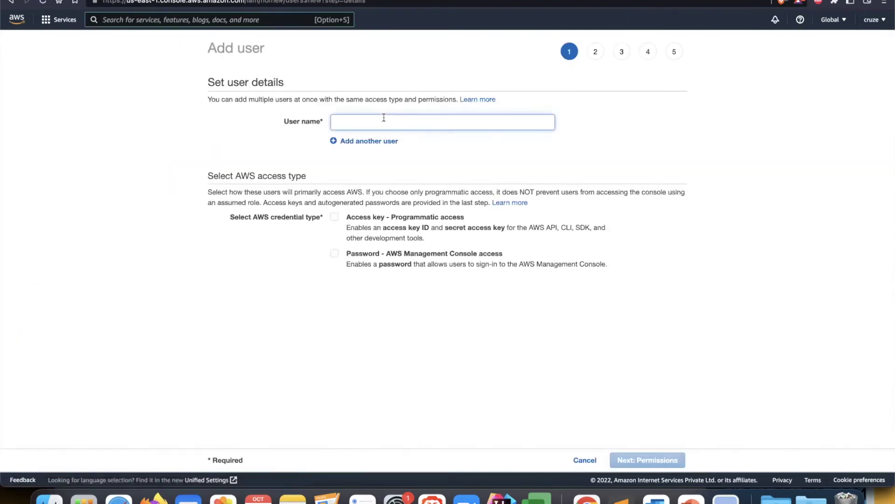
type("bob")
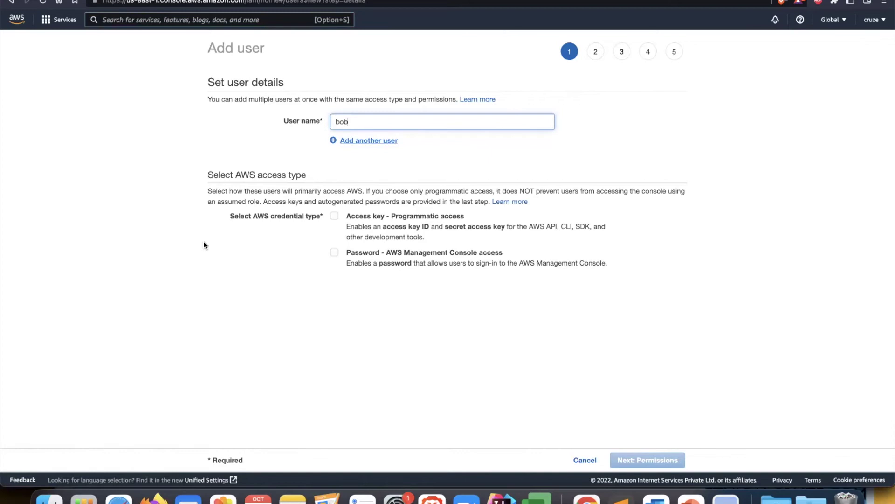
Give the second user AWS Management Console access with a custom password and turn off the required password reset
left_click(335, 253)
left_click(335, 297)
left_click(357, 314)
type("•••••••••")
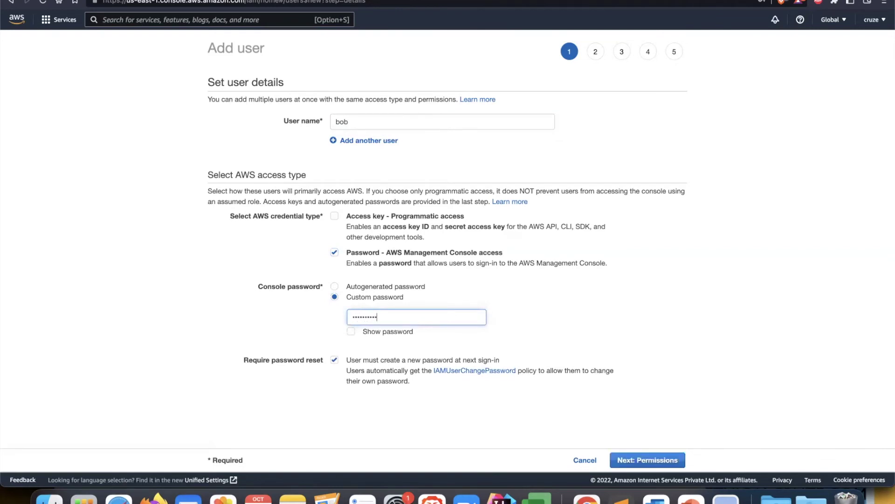
left_click(335, 360)
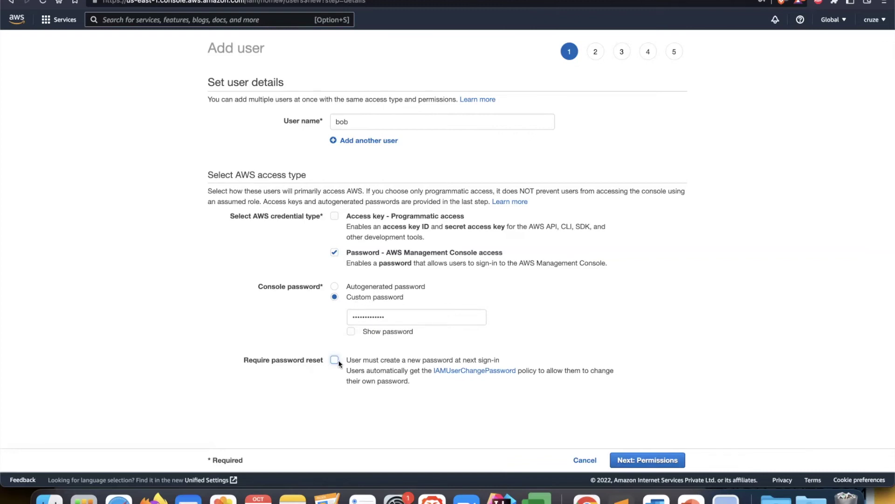
Create a group named developer with the AlexaForBusinessFullAccess policy for the second user's permissions
left_click(640, 463)
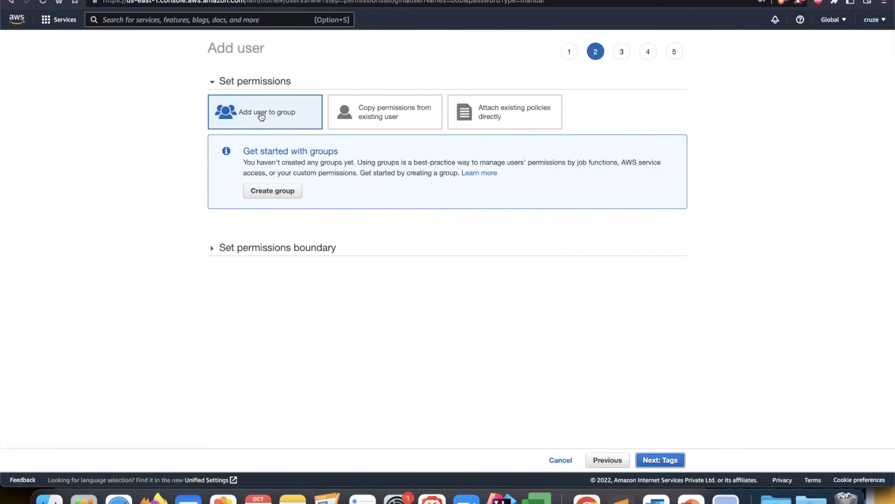
left_click(281, 192)
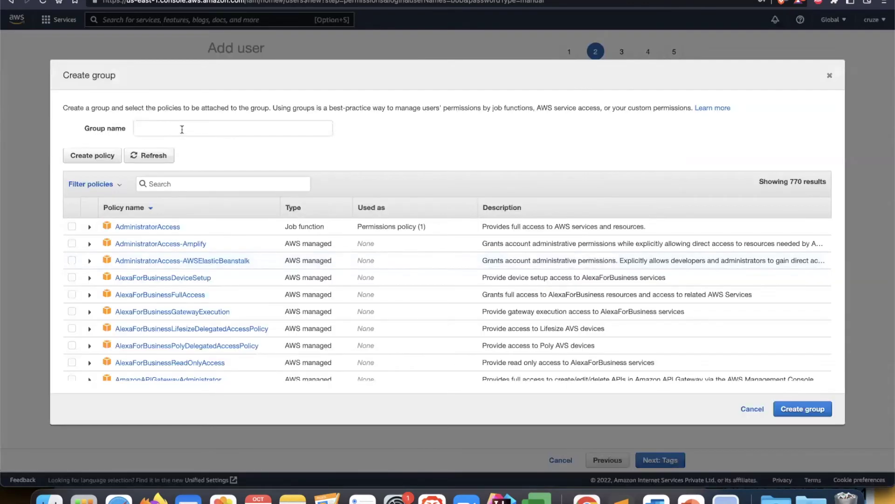
left_click(183, 129)
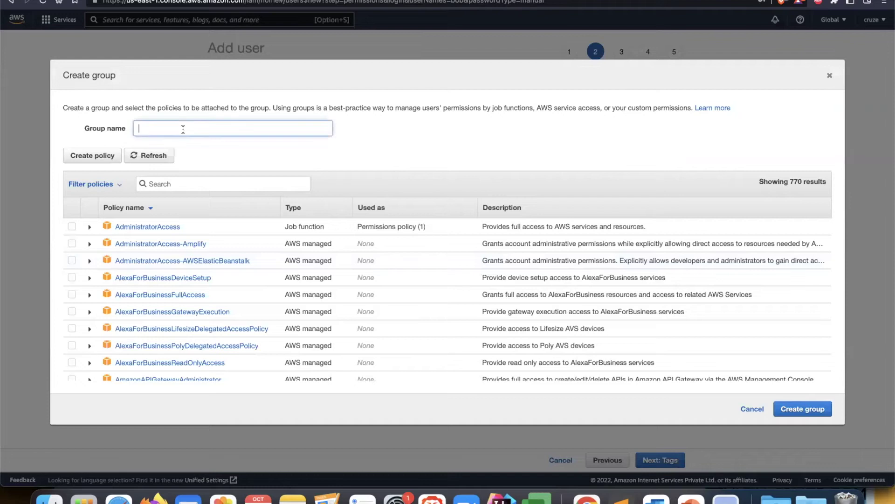
type("developer")
scroll(172, 308, "down", 3)
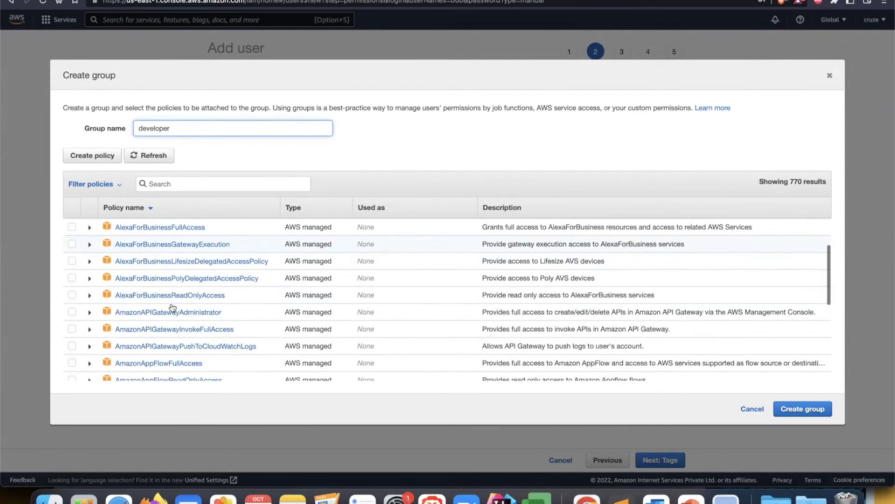
scroll(173, 307, "up", 3)
left_click(178, 184)
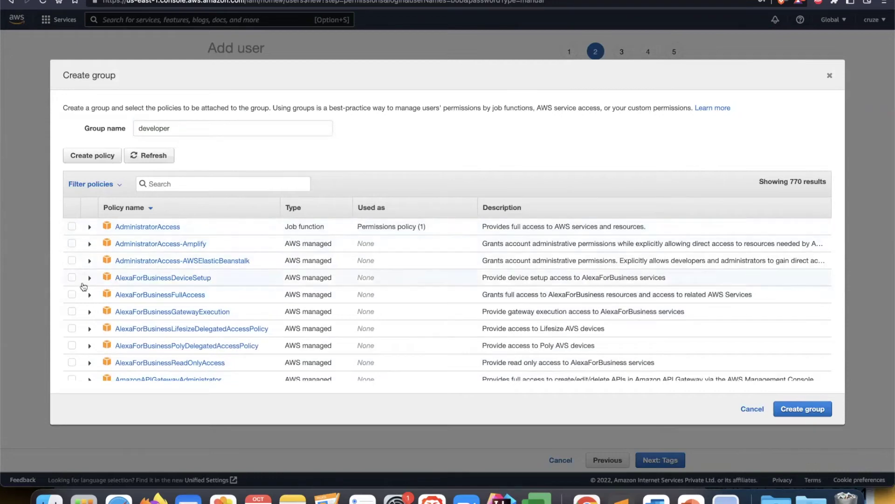
left_click(72, 294)
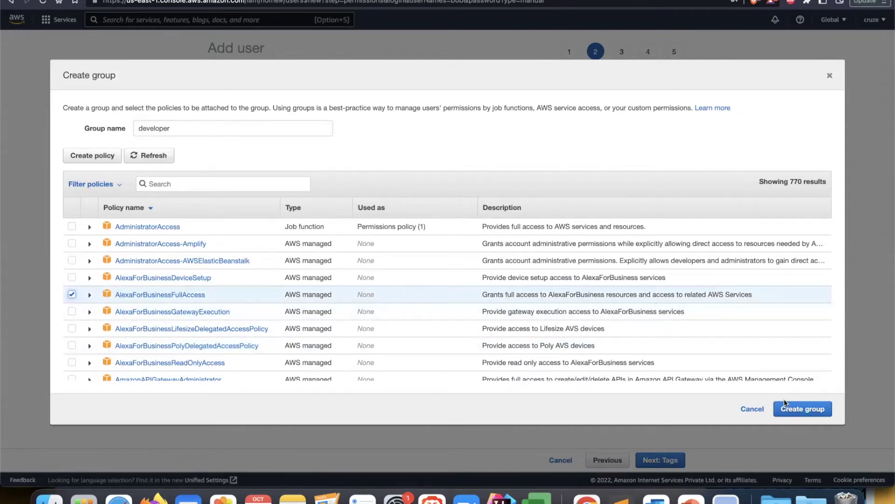
left_click(803, 409)
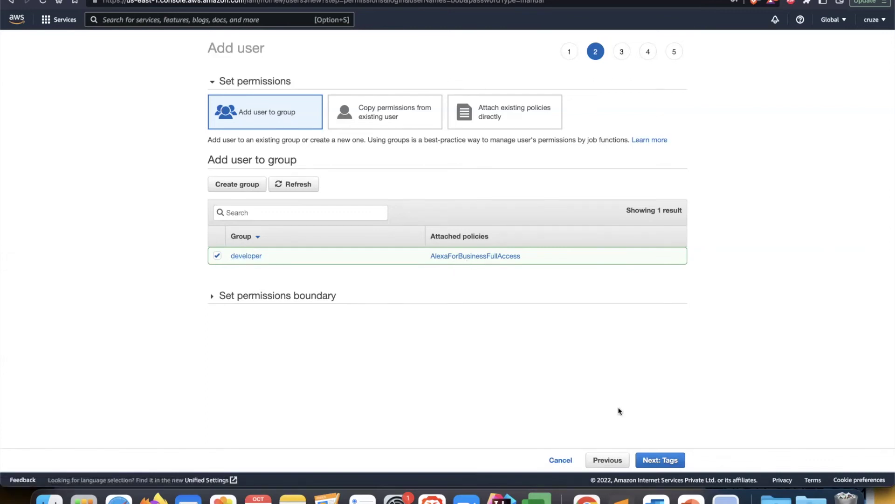
Leave the tags empty, check the group in the review, create the user and return to the users list
left_click(659, 459)
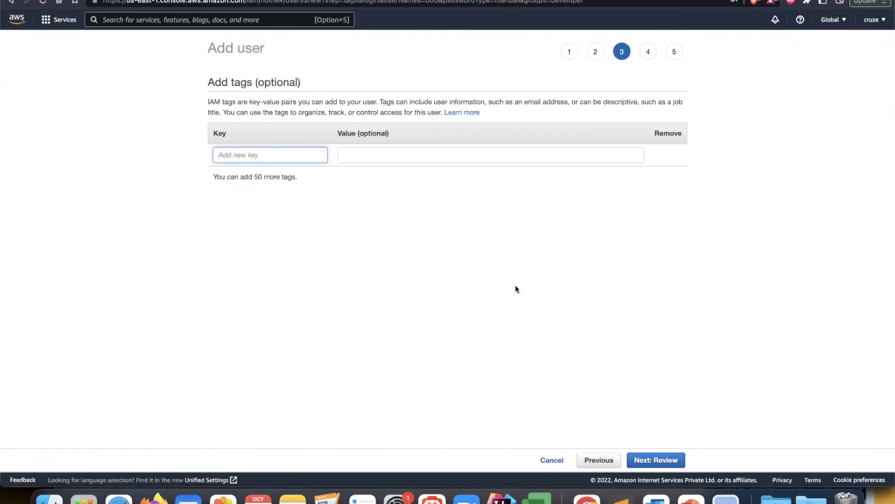
left_click(637, 460)
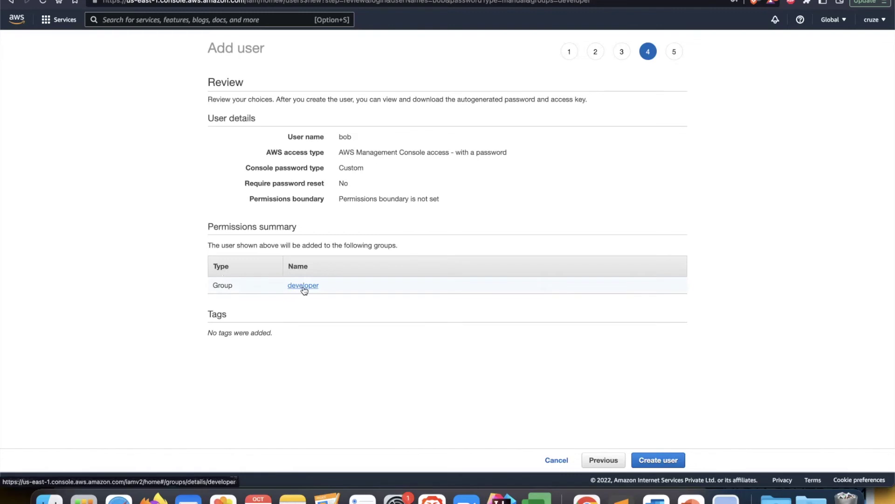
left_click(653, 464)
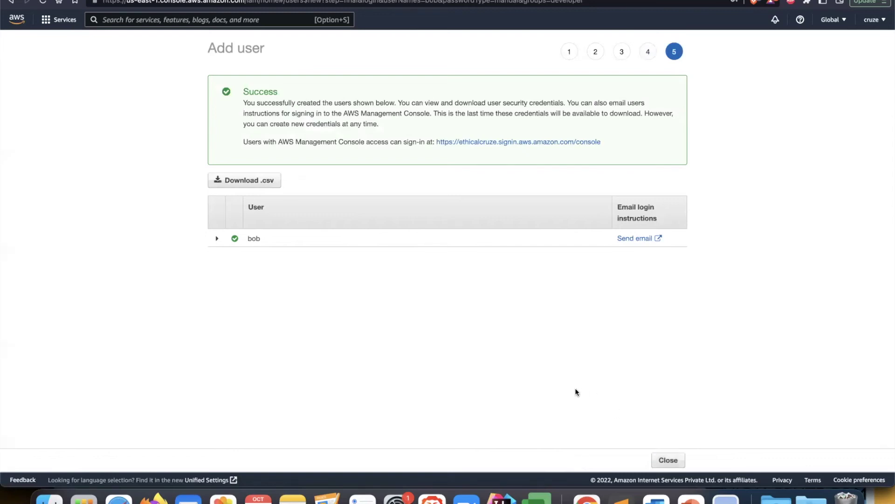
left_click(668, 464)
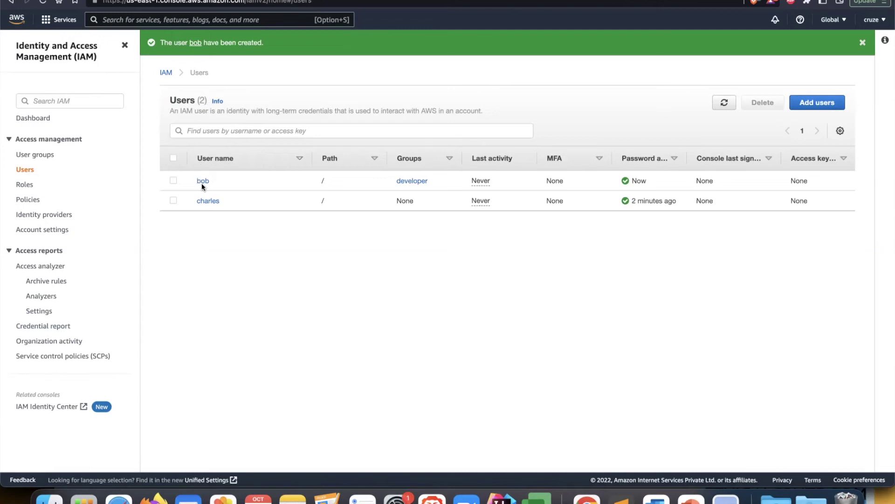
Examine both users' entries in the users table, and the developer group's members and permissions policies
left_click_drag(206, 101, 164, 100)
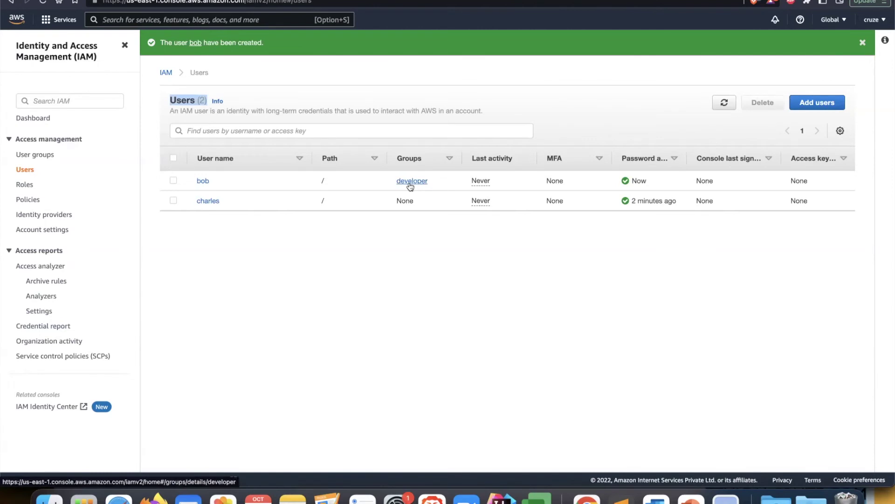
scroll(457, 184, "right", 5)
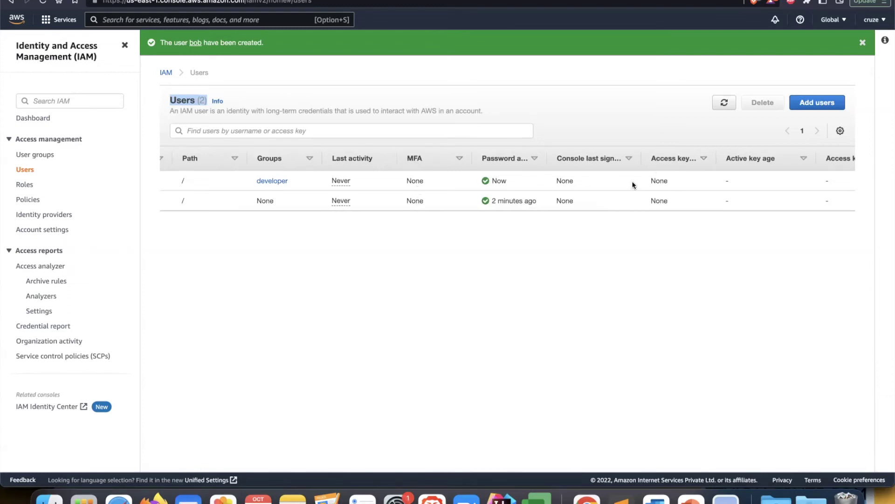
scroll(633, 184, "left", 5)
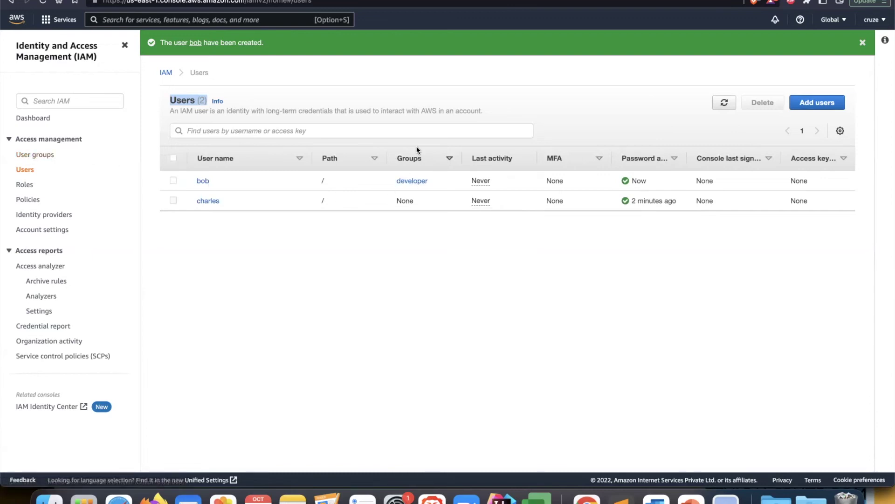
left_click(37, 155)
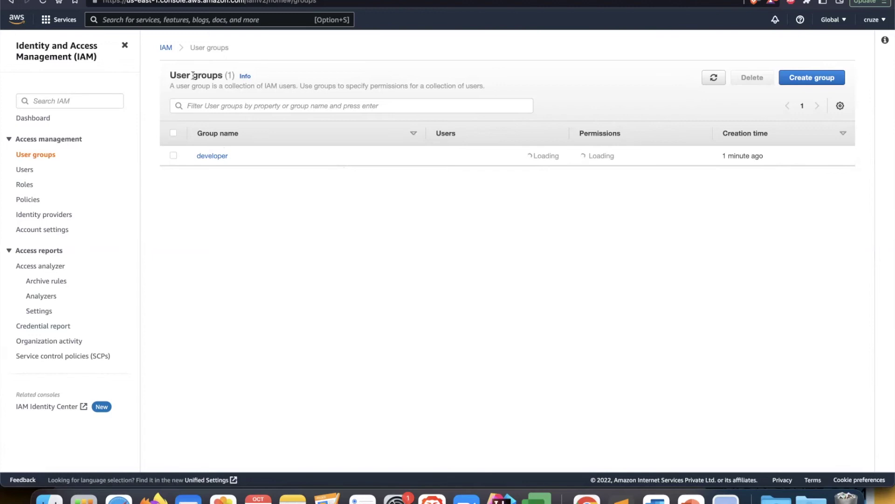
left_click_drag(170, 76, 236, 77)
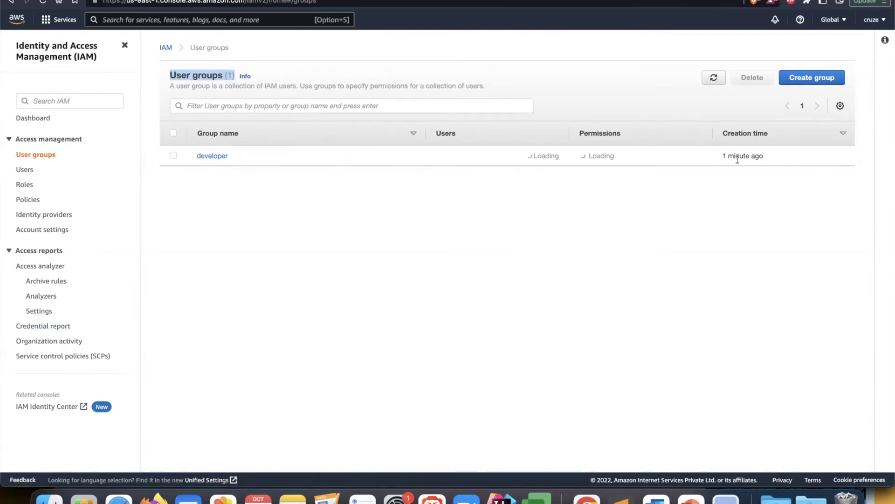
left_click(209, 157)
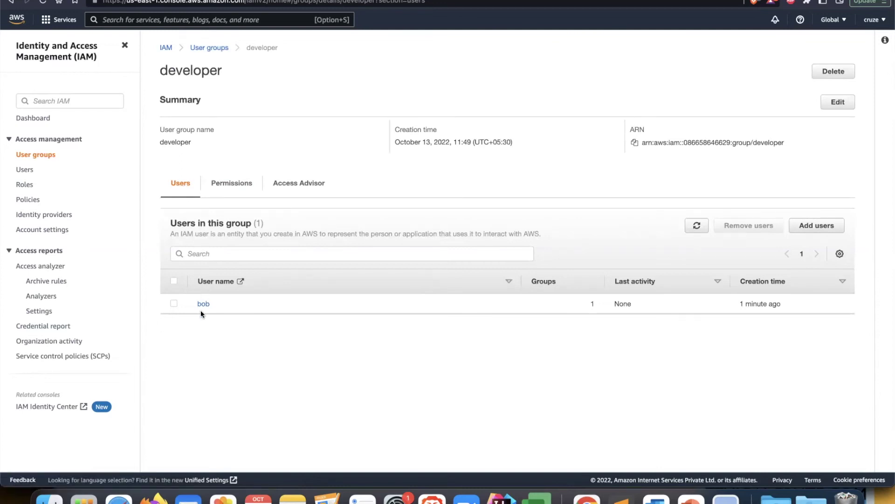
left_click(229, 182)
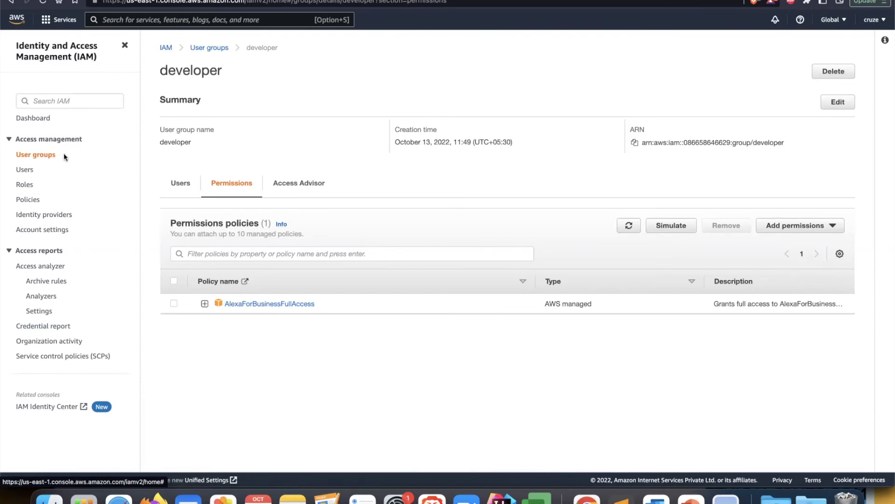
Start creating another user group from the user groups list and name it Operation
left_click(44, 154)
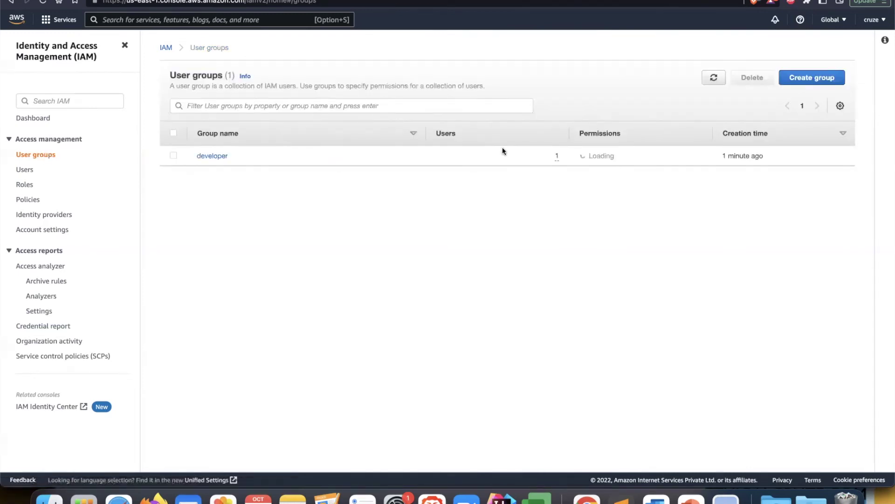
left_click(819, 79)
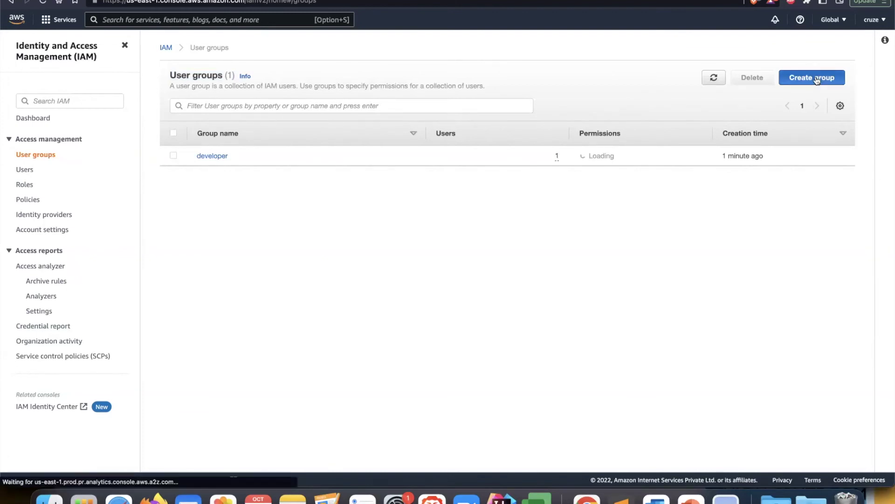
left_click(301, 151)
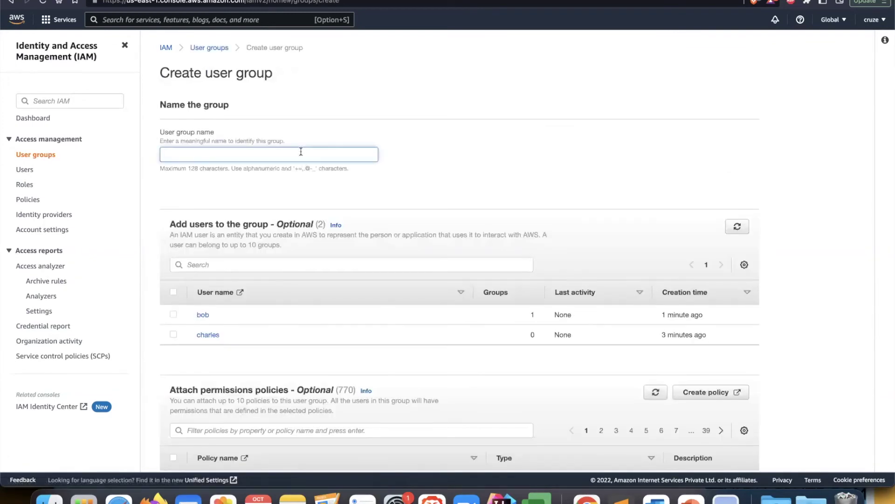
type("Operation")
Filter the policies by IAMRead, attach IAMReadOnlyAccess to the group and create the group
scroll(292, 261, "down", 5)
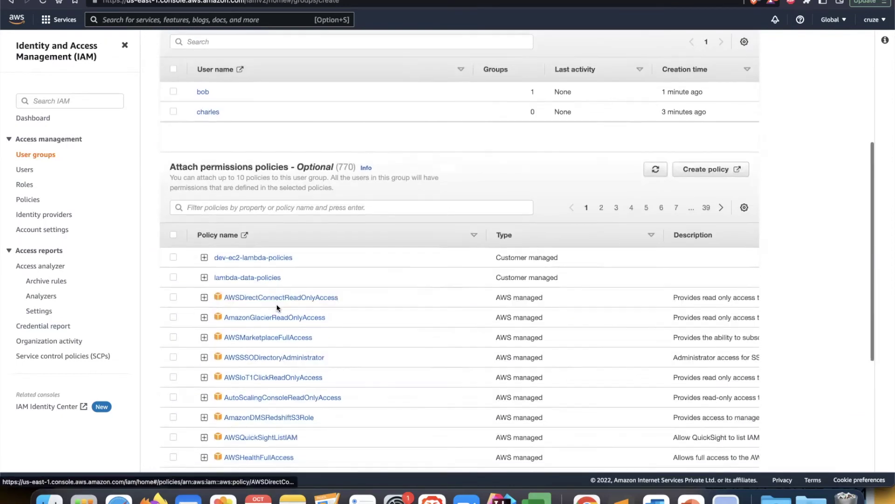
left_click(296, 207)
type("IAMRead")
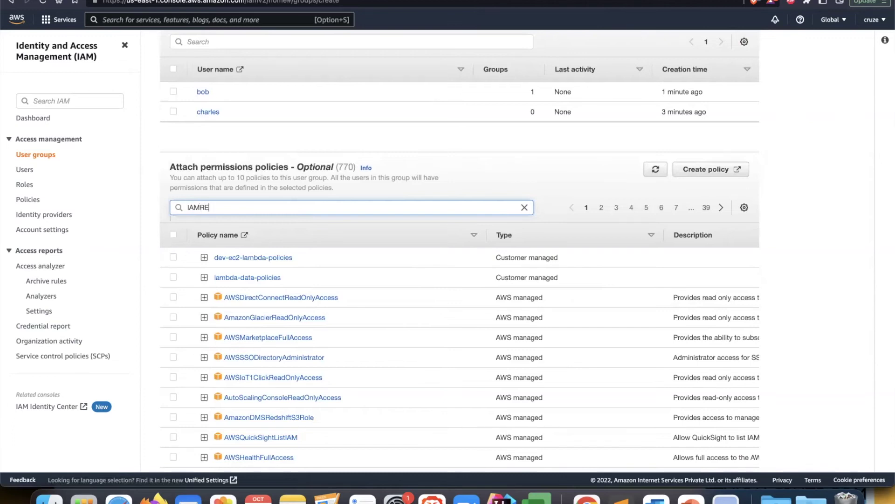
key("Return")
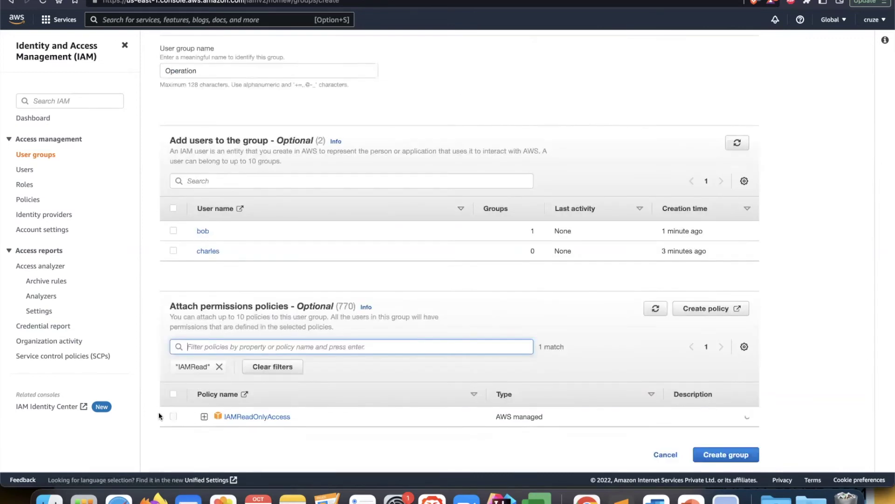
left_click(173, 416)
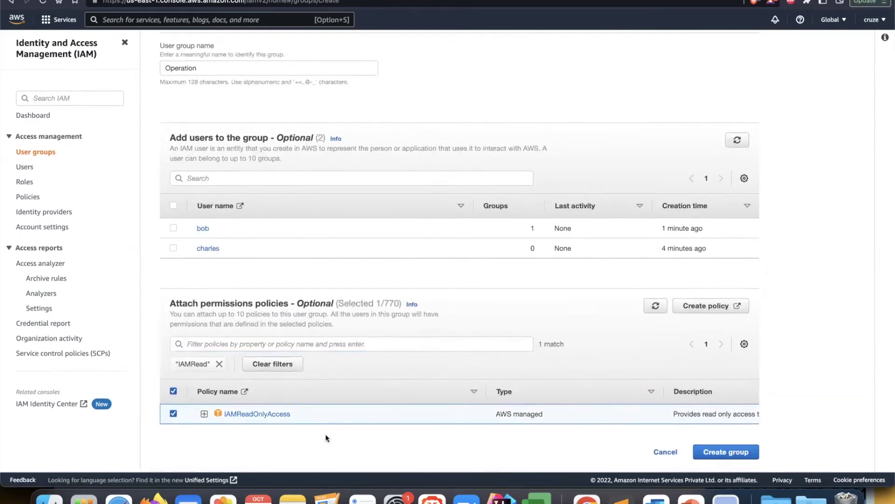
left_click(718, 460)
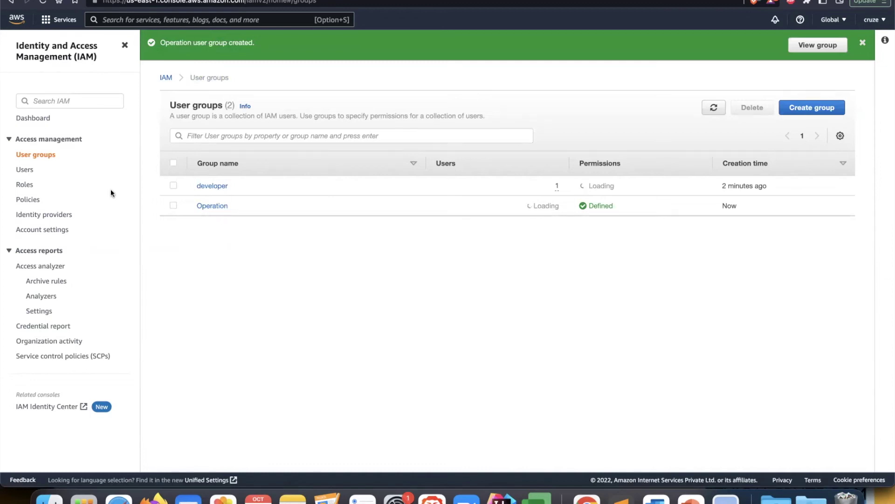
Start adding a third IAM user from the users list and fill in the user name
left_click(20, 171)
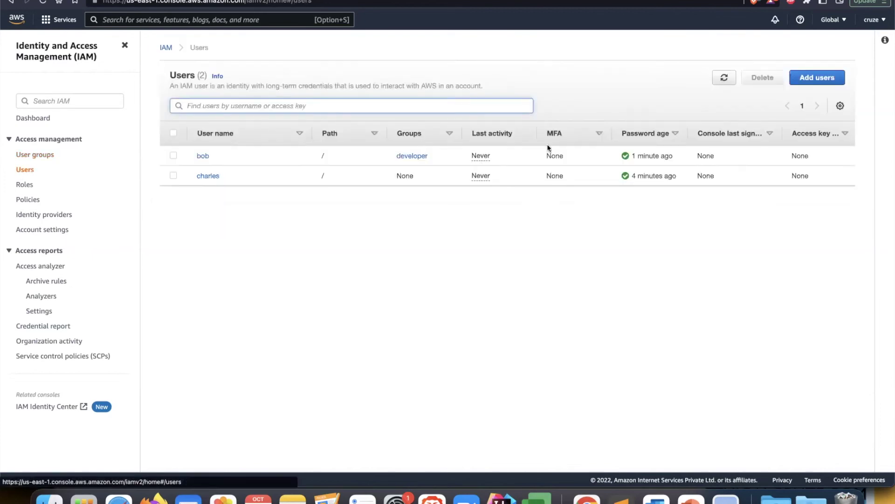
left_click(810, 83)
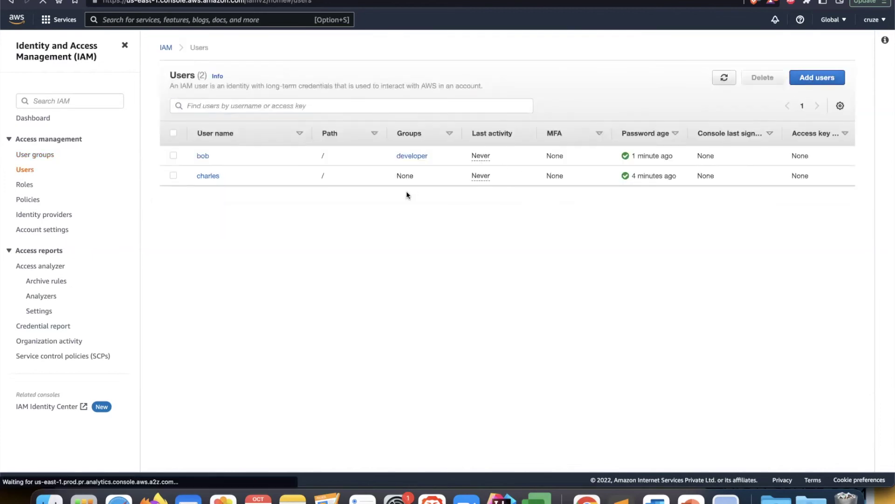
left_click(358, 122)
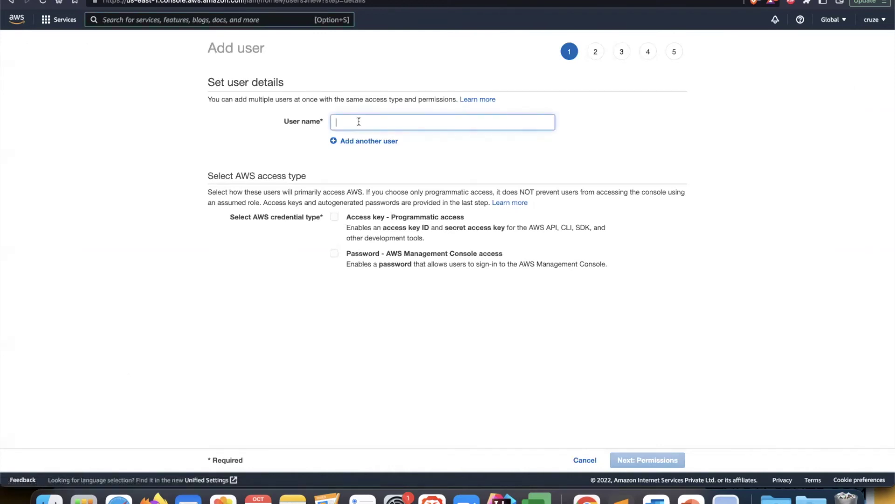
type("marley")
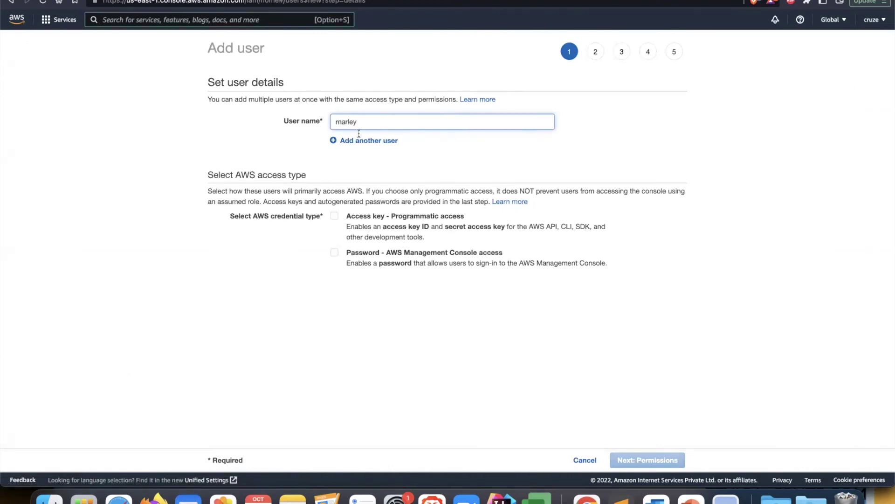
Give the third user AWS Management Console access, enter a custom console password and turn off the required password reset
left_click(334, 252)
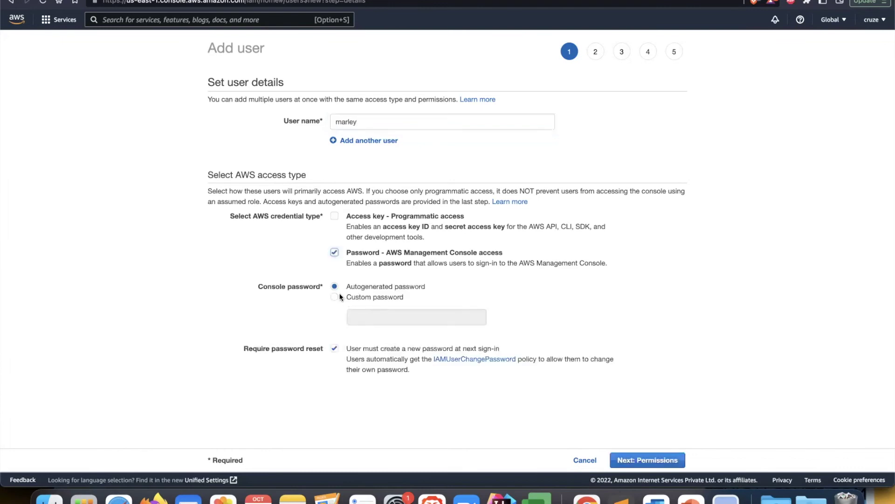
left_click(335, 296)
left_click(356, 317)
type("***************")
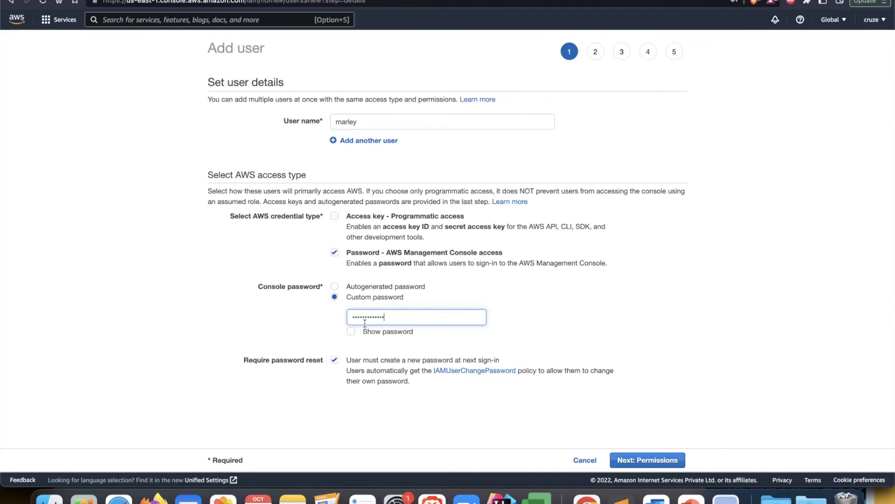
left_click(335, 361)
left_click(335, 361)
scroll(513, 434, "down", 1)
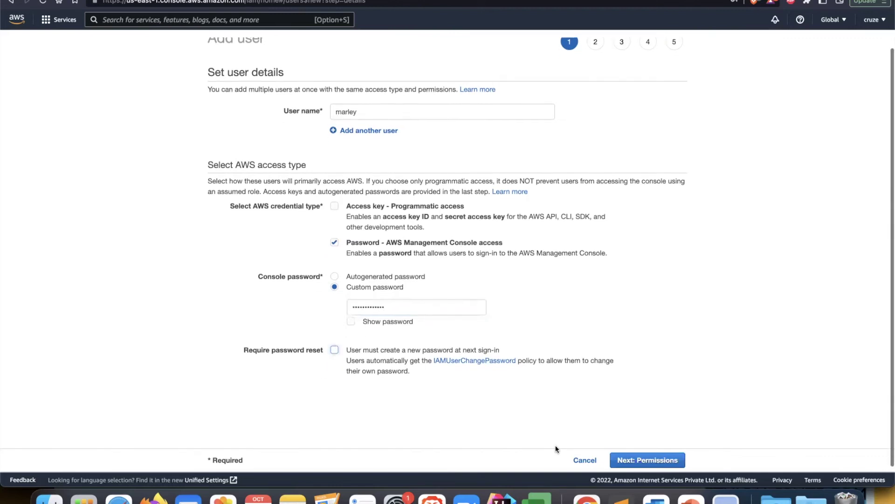
Continue to the third user's permissions and add the user to the existing Operation group
left_click(656, 461)
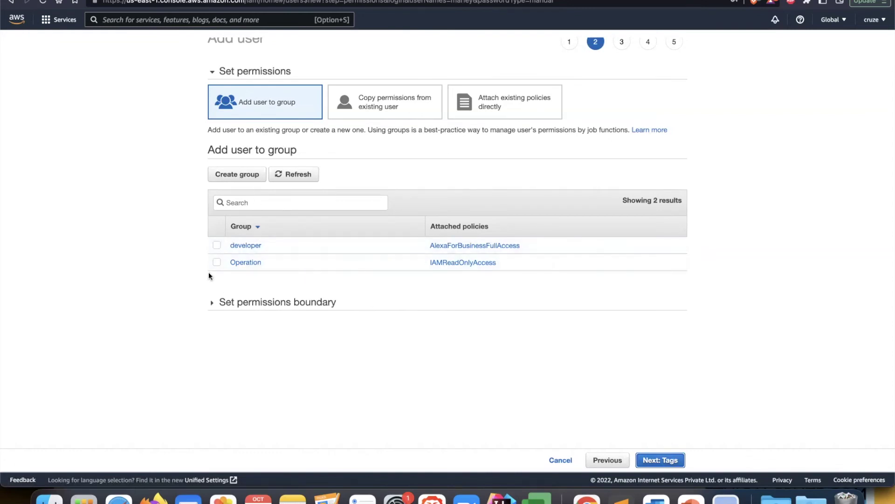
left_click(216, 262)
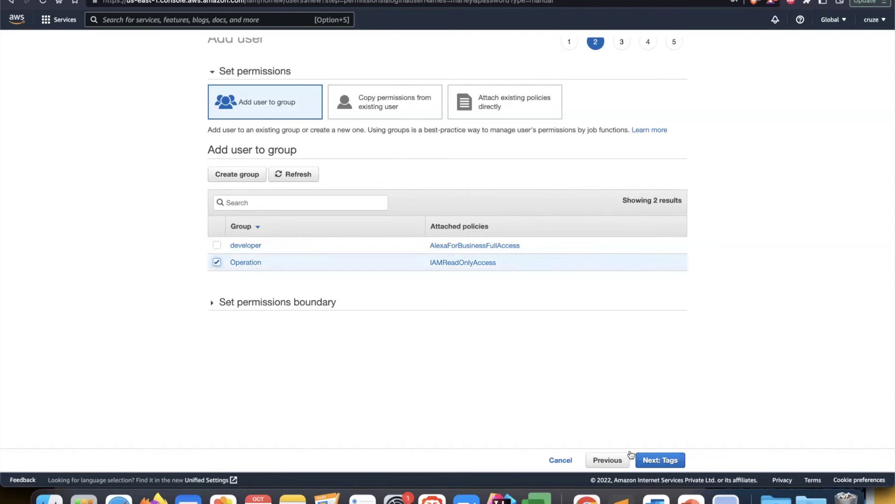
Skip the tags, review the third user's details, create the user and return to the users list
left_click(646, 461)
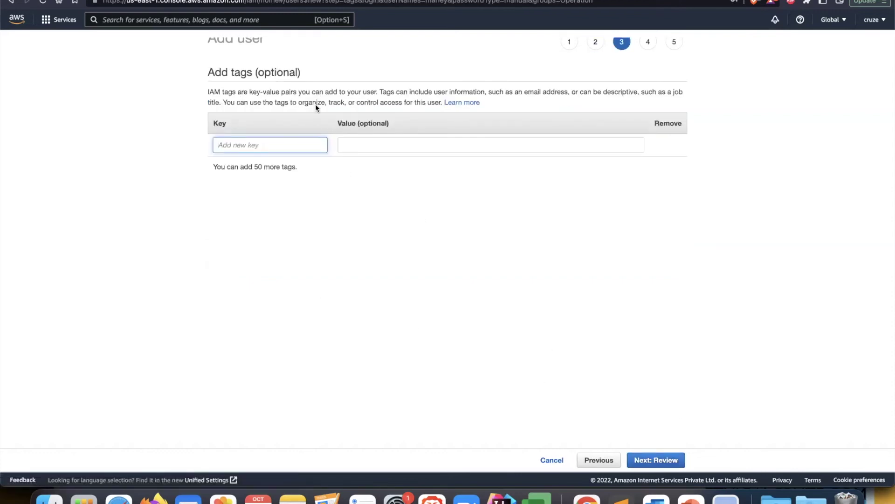
left_click(659, 460)
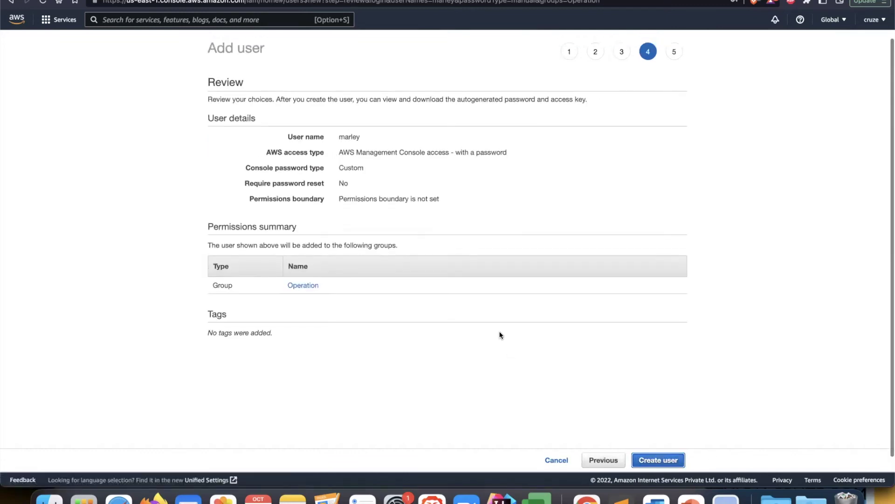
double_click(344, 137)
double_click(488, 153)
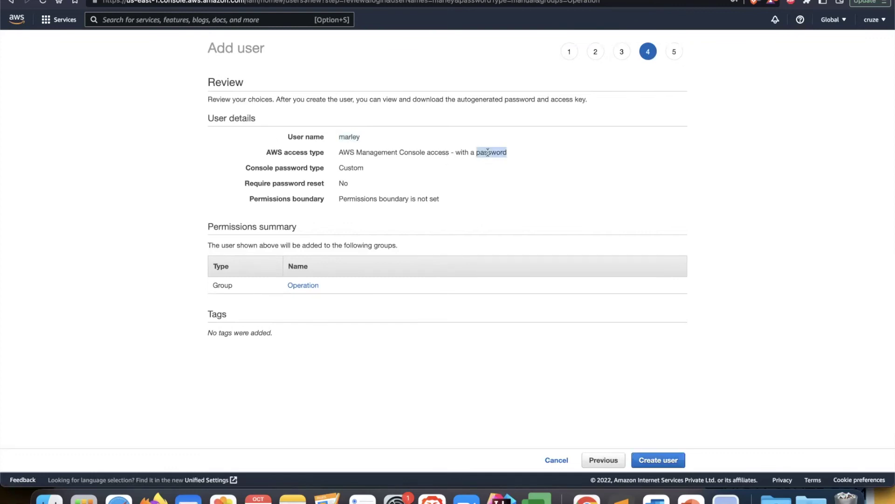
double_click(349, 168)
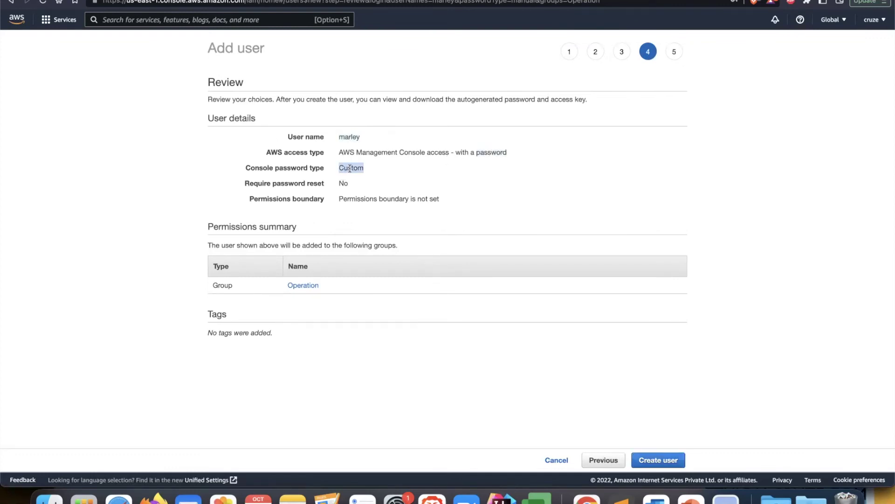
double_click(343, 183)
left_click(658, 462)
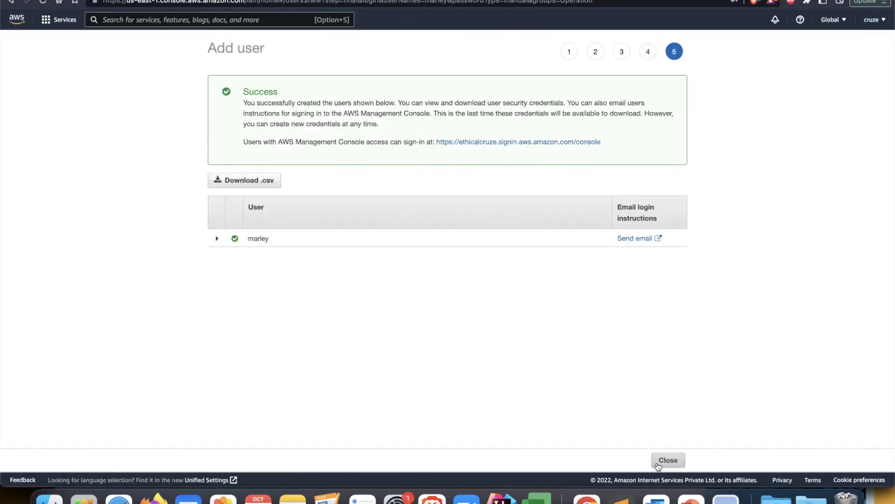
left_click(667, 461)
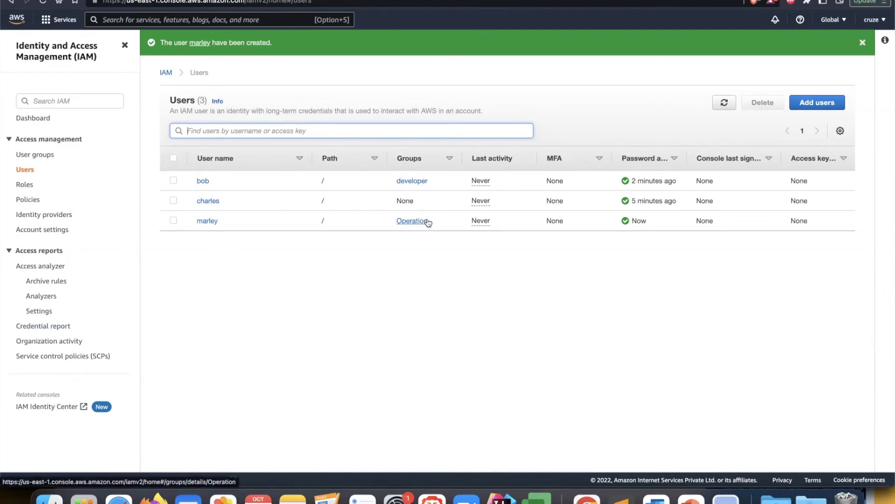
scroll(426, 217, "right", 3)
scroll(504, 214, "right", 3)
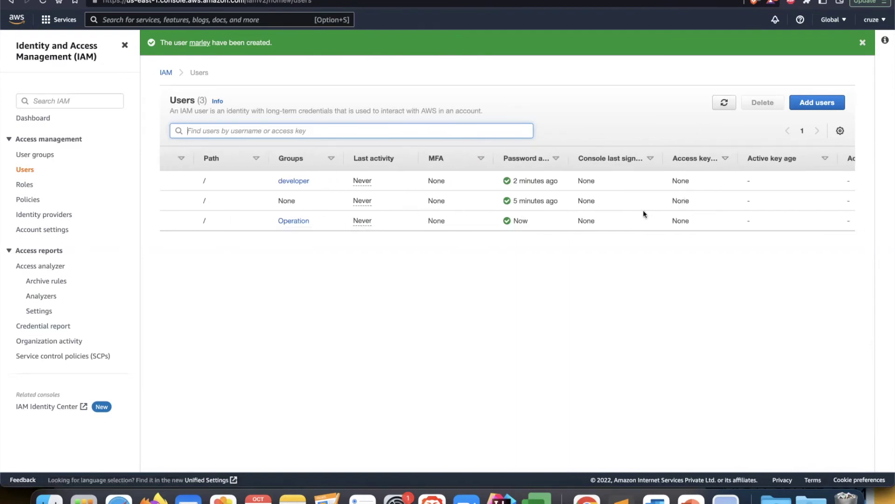
scroll(643, 210, "left", 6)
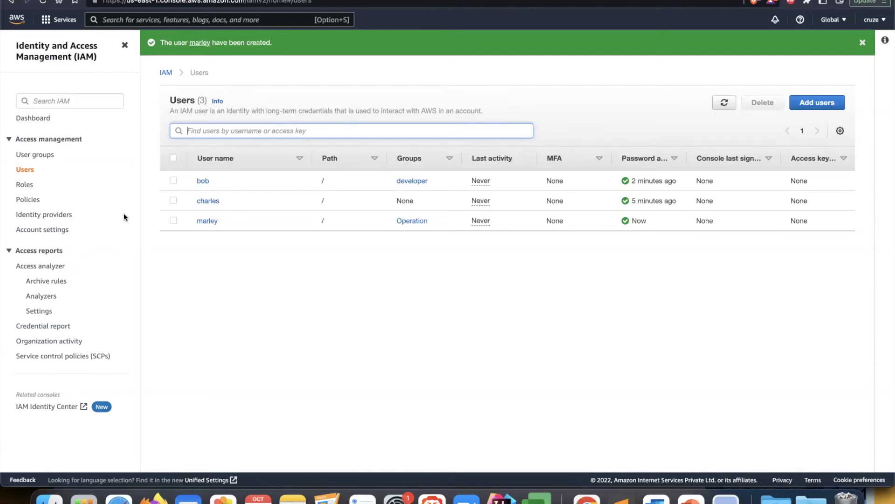
Examine the account alias, its edit dialog and the sign-in URL for IAM users on the IAM dashboard
left_click(34, 118)
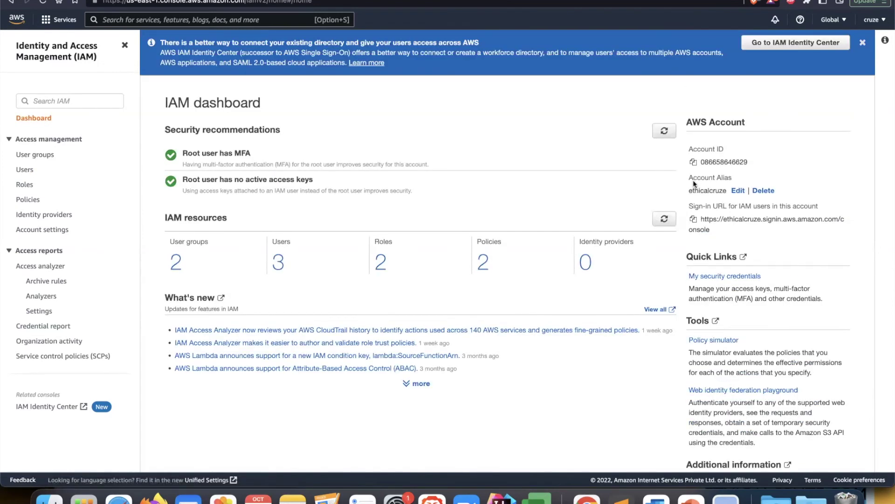
left_click_drag(691, 177, 729, 180)
double_click(711, 191)
left_click_drag(710, 231, 702, 219)
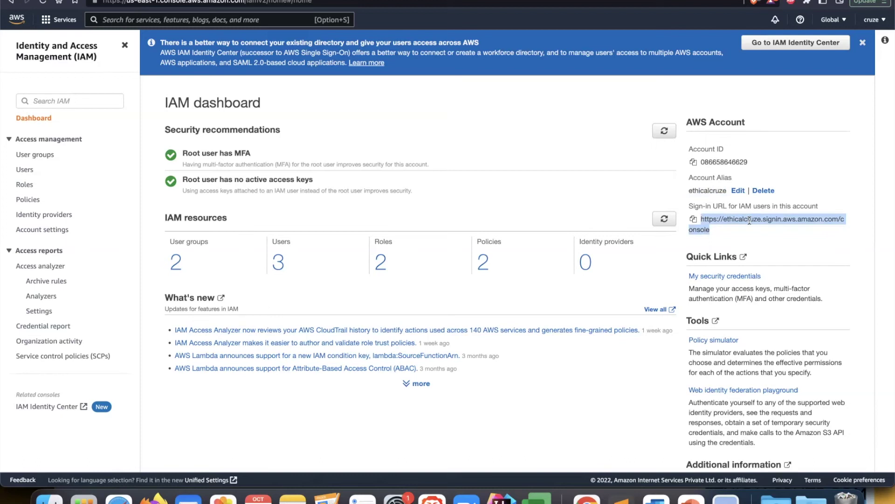
double_click(711, 190)
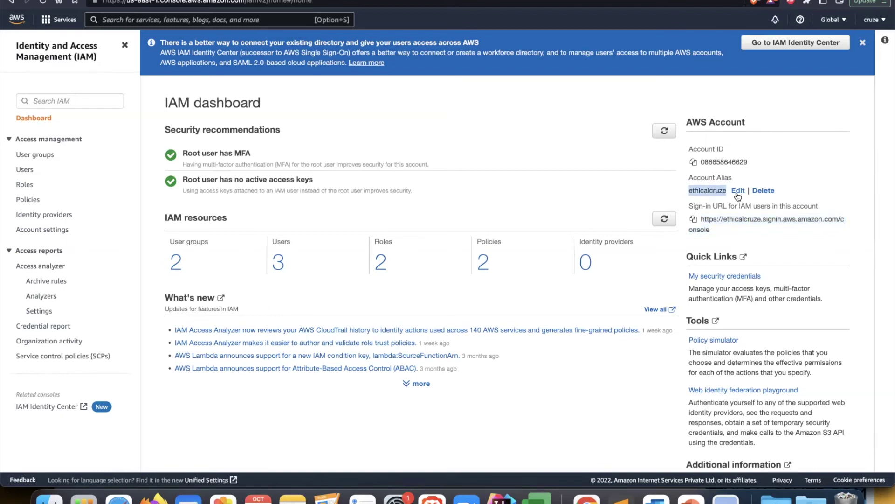
left_click(738, 192)
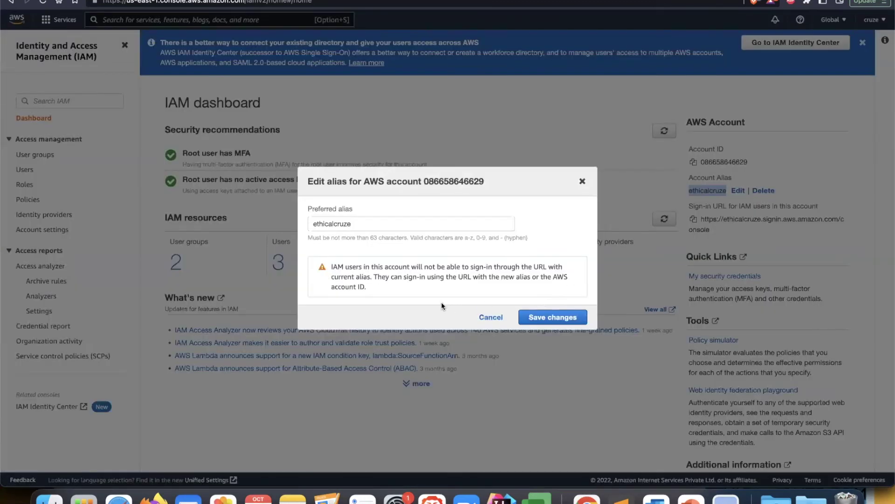
left_click(489, 317)
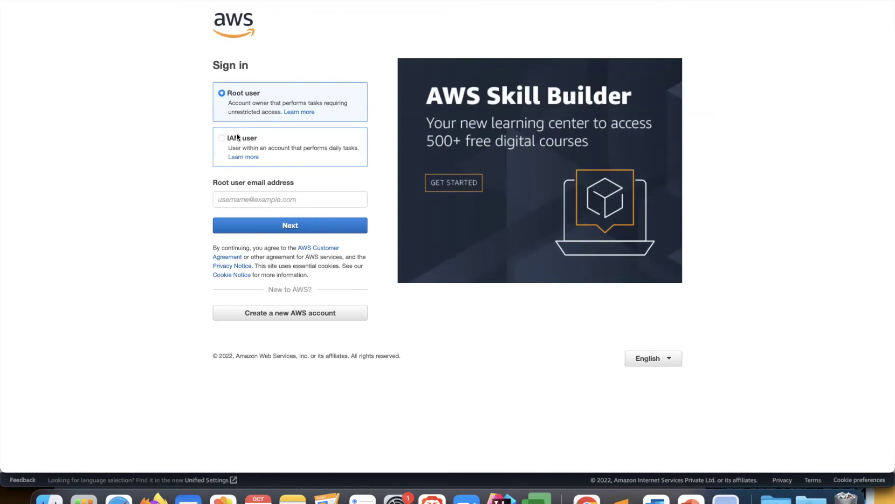
Choose IAM user on the separate AWS sign-in page, enter the account alias and continue to the credentials form
left_click(222, 138)
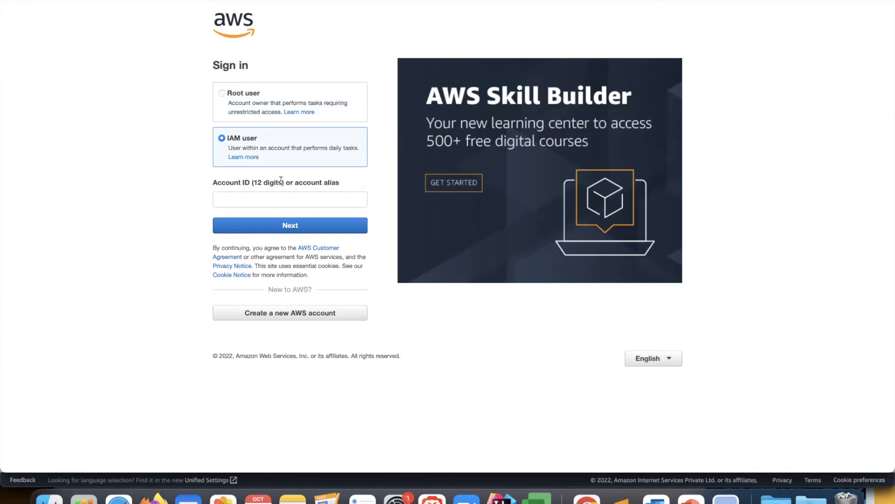
left_click(323, 197)
type("ethicalcruze")
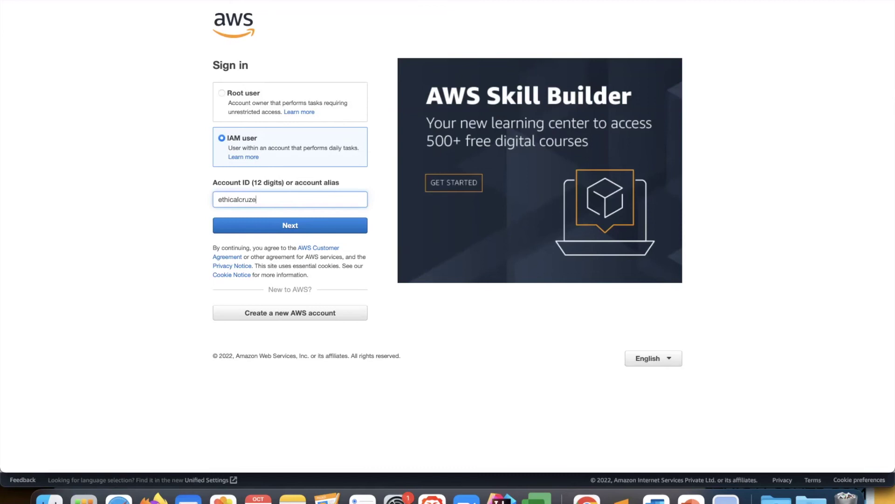
left_click(326, 225)
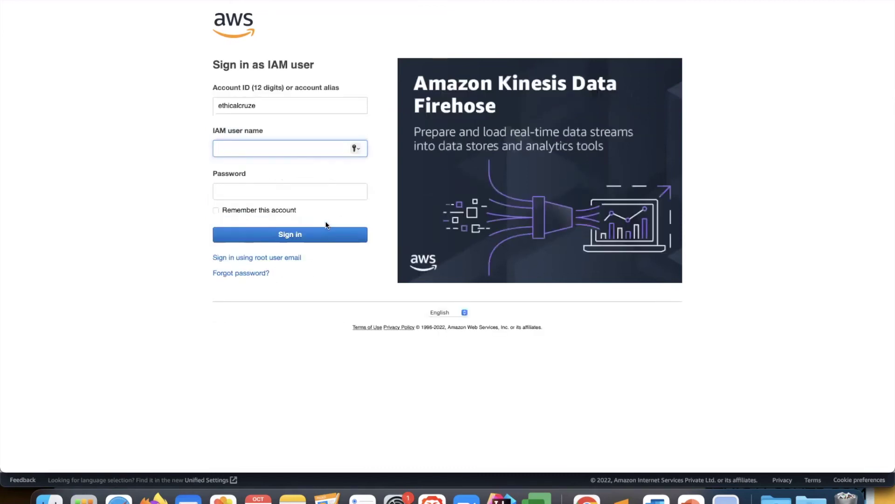
Enter the administrator user's IAM user name and account password and sign in to the console
type("charles")
left_click(273, 189)
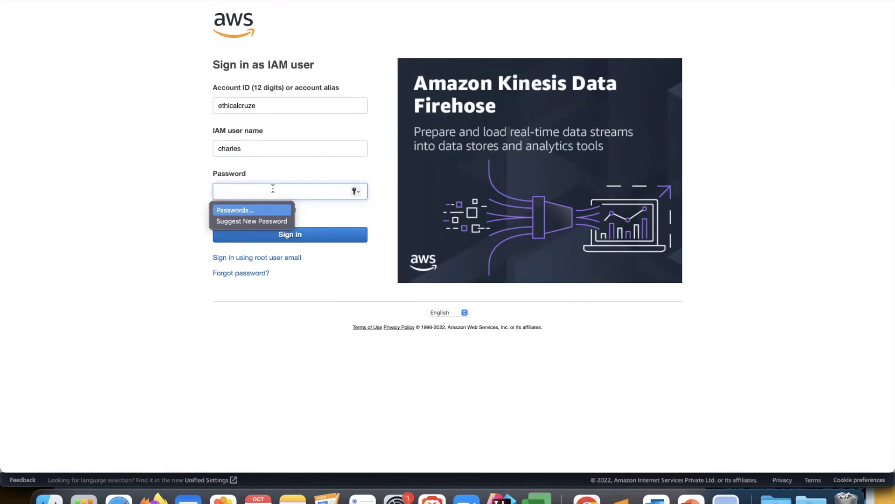
type("•••••••••")
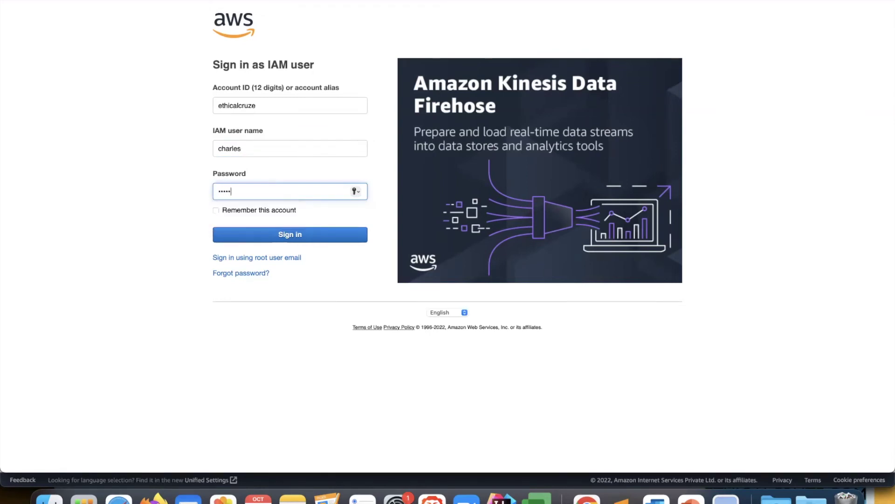
type("••••")
left_click(259, 238)
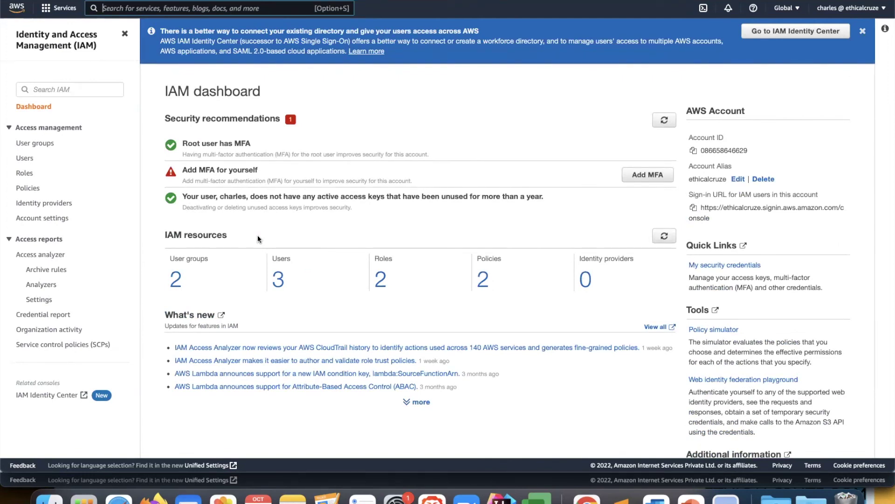
Check the signed-in IAM user's account details and the MFA security recommendations on the dashboard
left_click(886, 13)
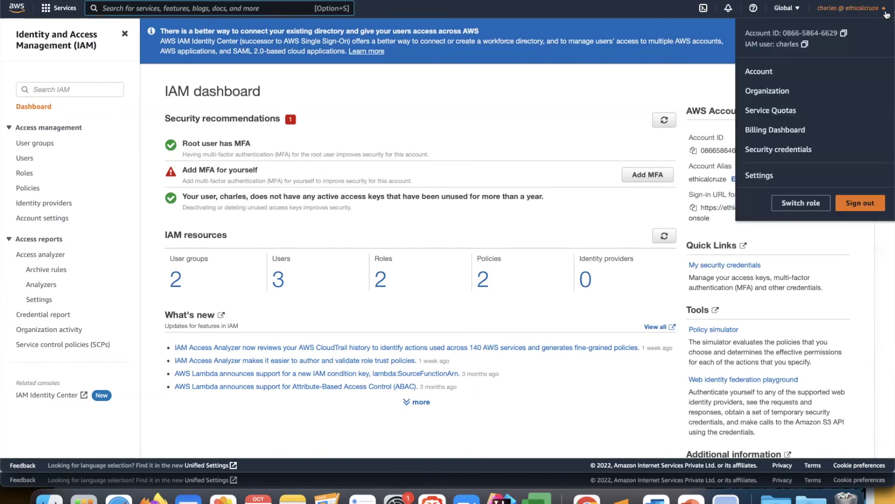
double_click(789, 46)
left_click(774, 56)
left_click(703, 91)
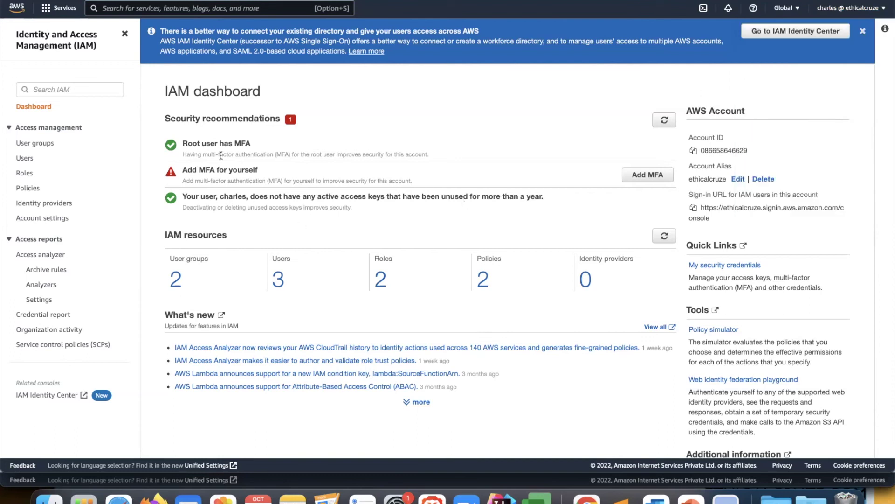
left_click_drag(250, 143, 188, 142)
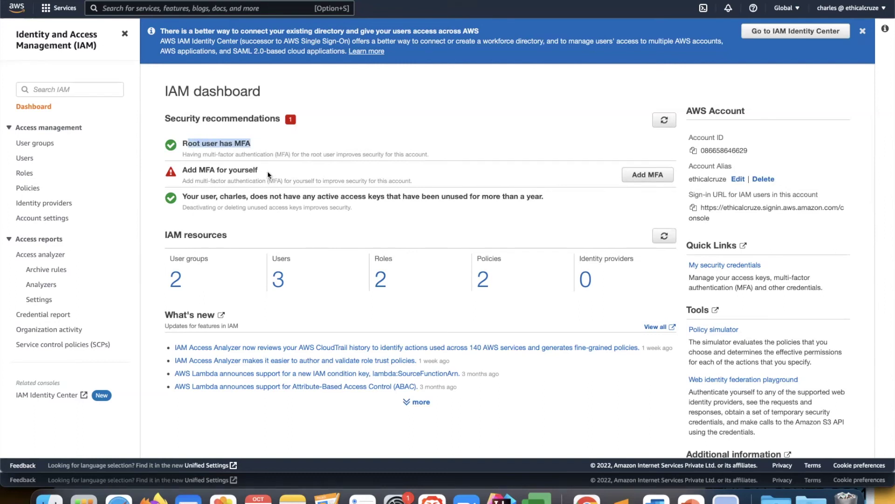
left_click_drag(259, 170, 186, 170)
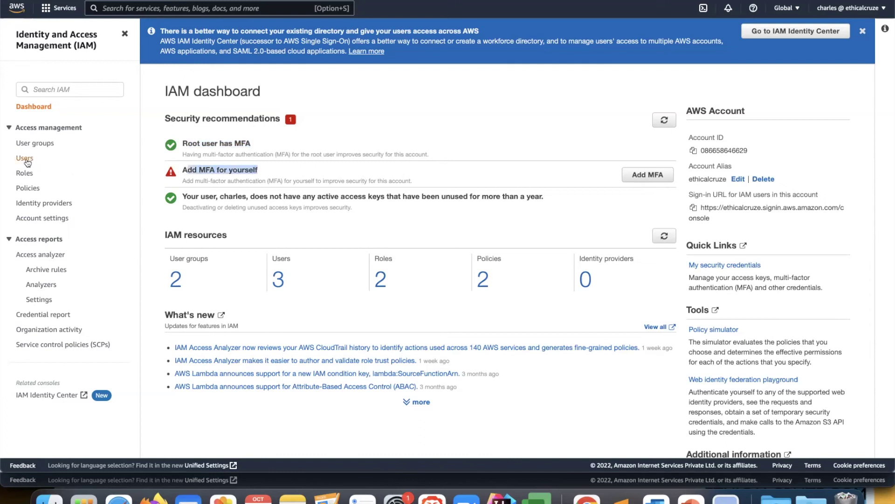
Open the signed-in user's entry in the users list and examine its permissions policies
left_click(27, 158)
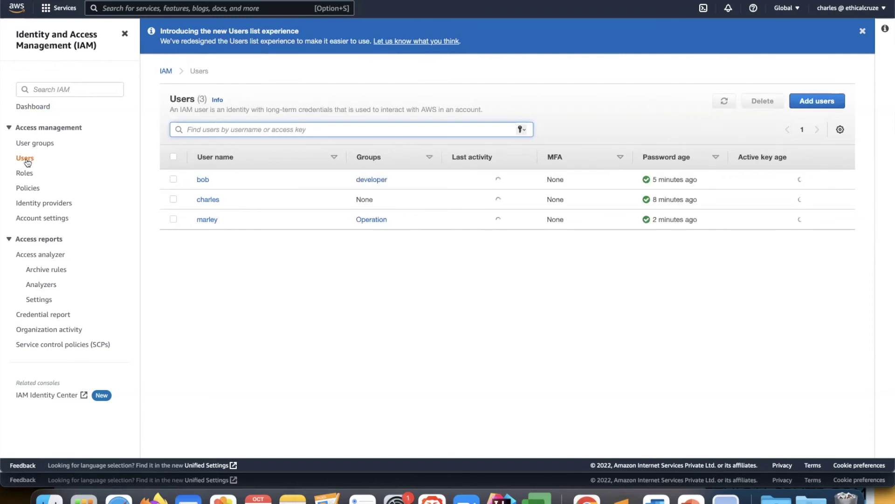
left_click(214, 200)
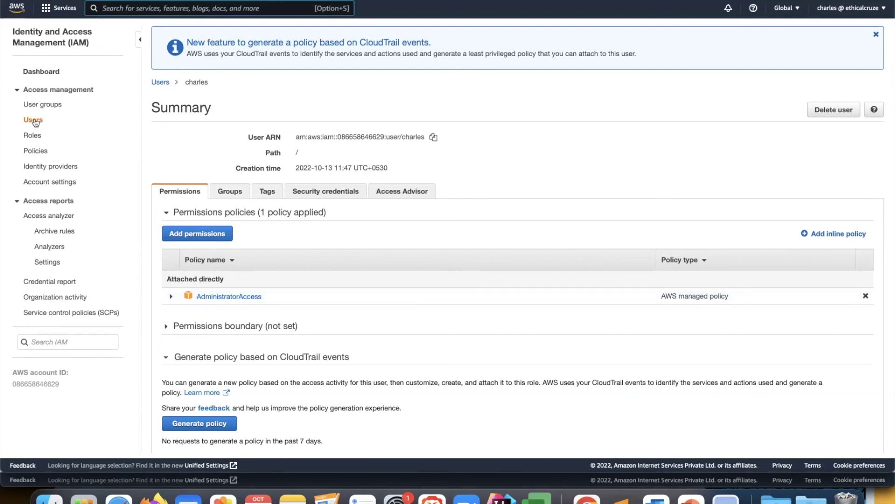
key("super+bracketleft")
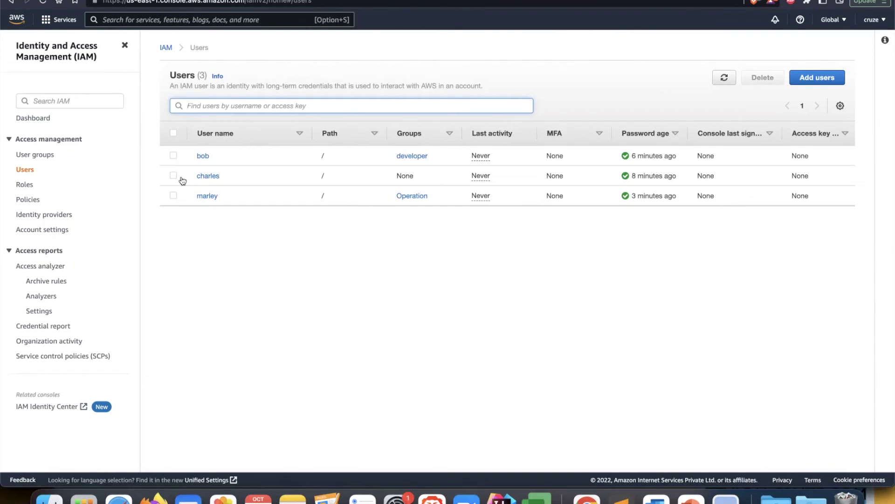
In the root account's session, detach the AdministratorAccess policy from the administrator IAM user
left_click(204, 176)
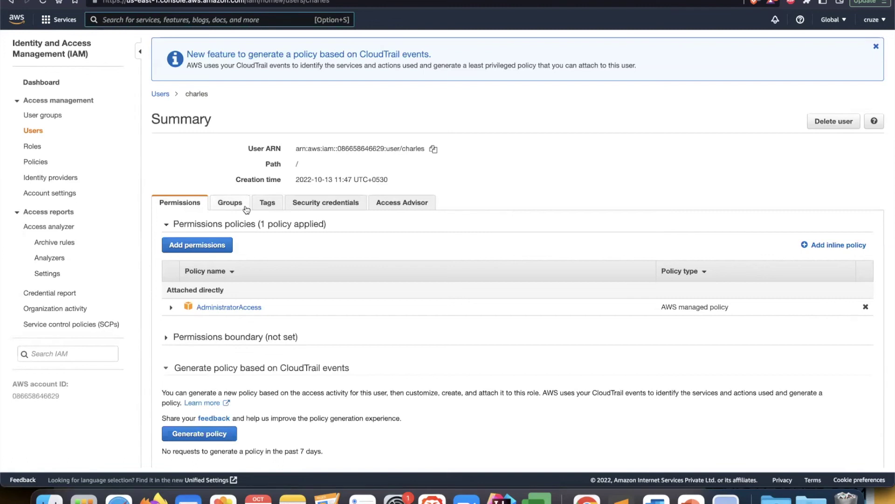
left_click(866, 306)
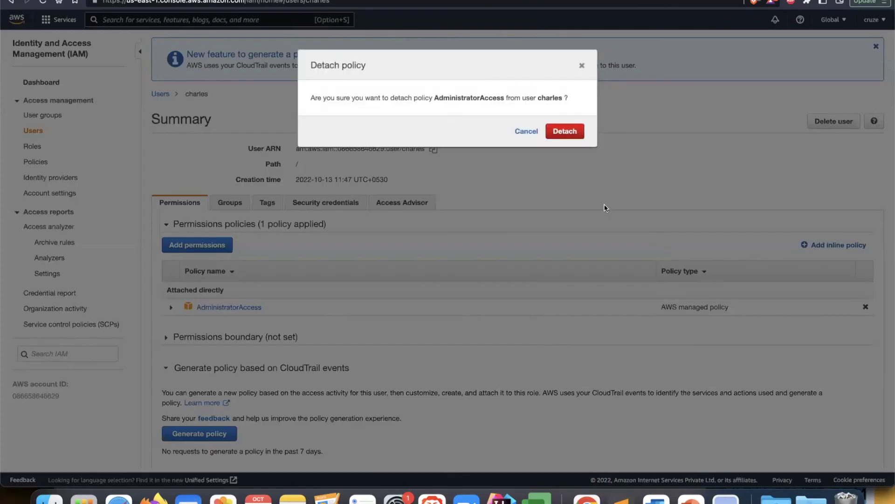
left_click(571, 137)
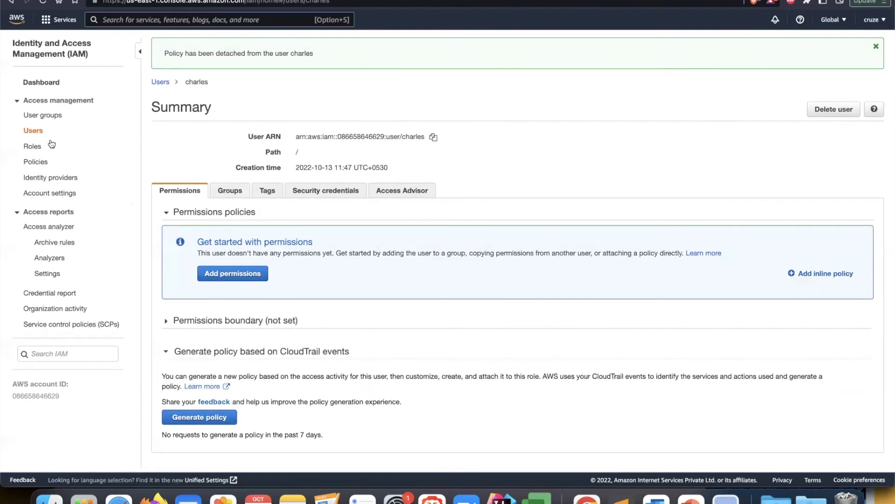
Reopen the same user, filter the existing policies by IAMRe and attach IAMReadOnlyAccess directly
left_click(38, 132)
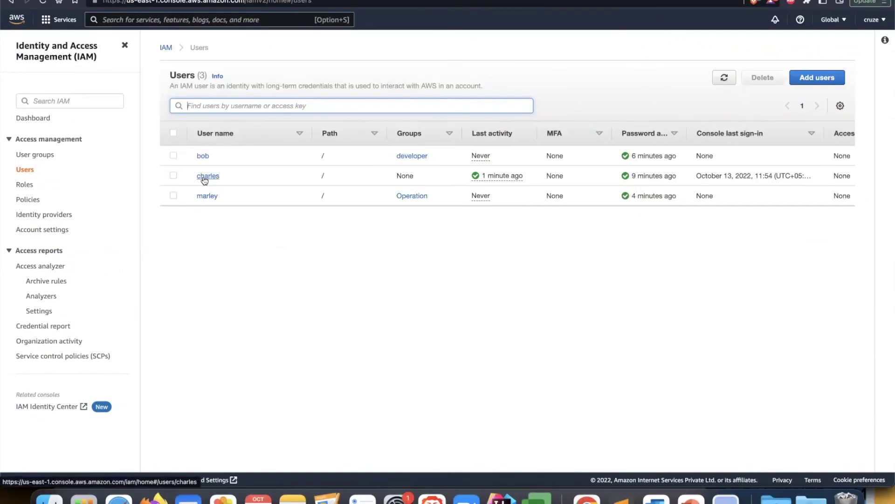
left_click(204, 178)
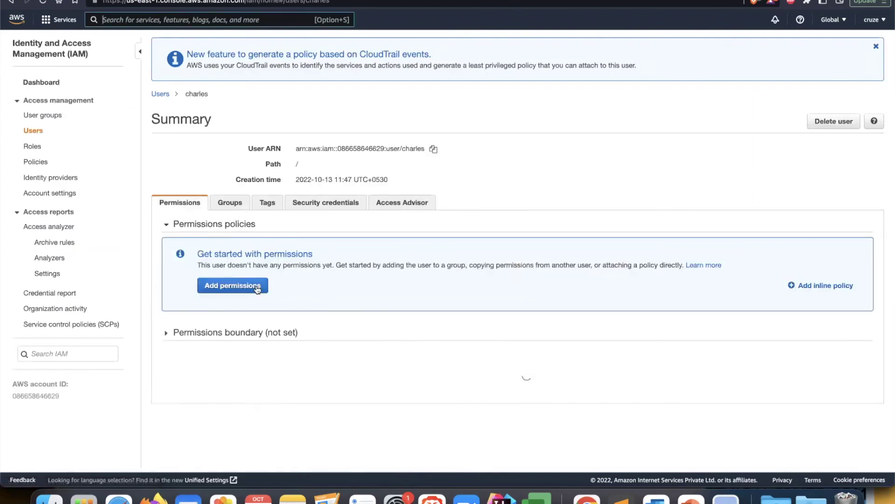
left_click(256, 286)
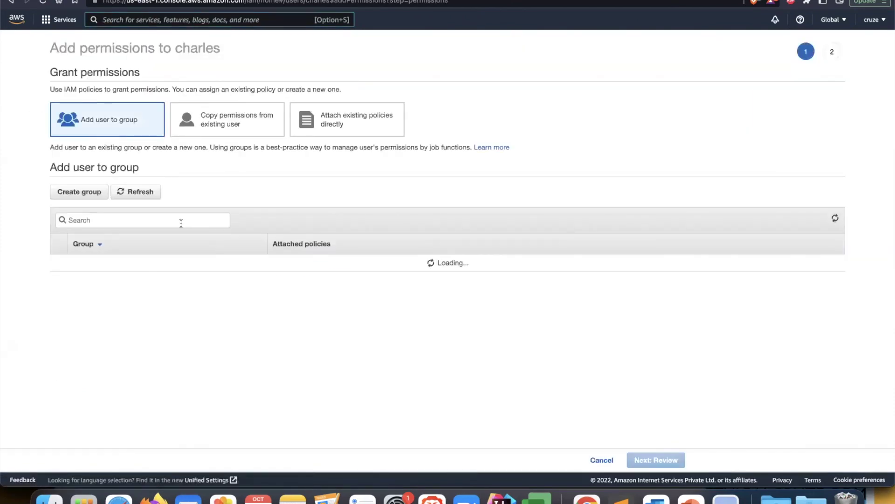
left_click(348, 124)
type("IAMRe")
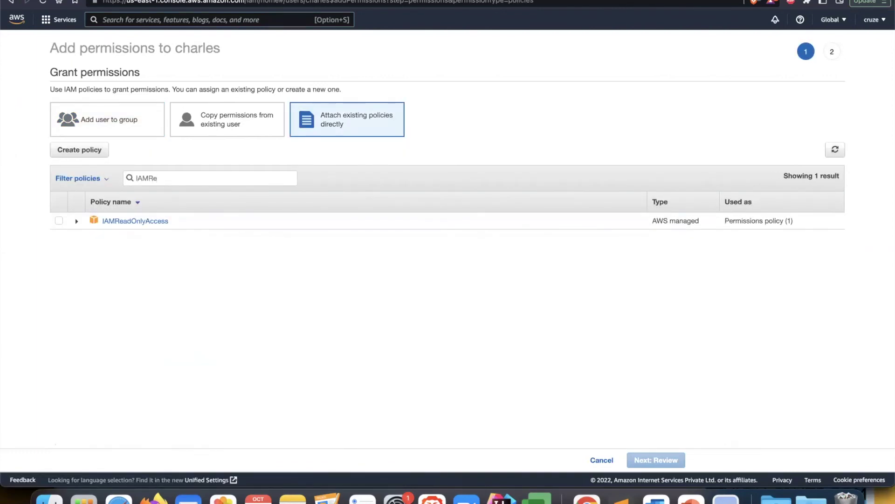
left_click(58, 221)
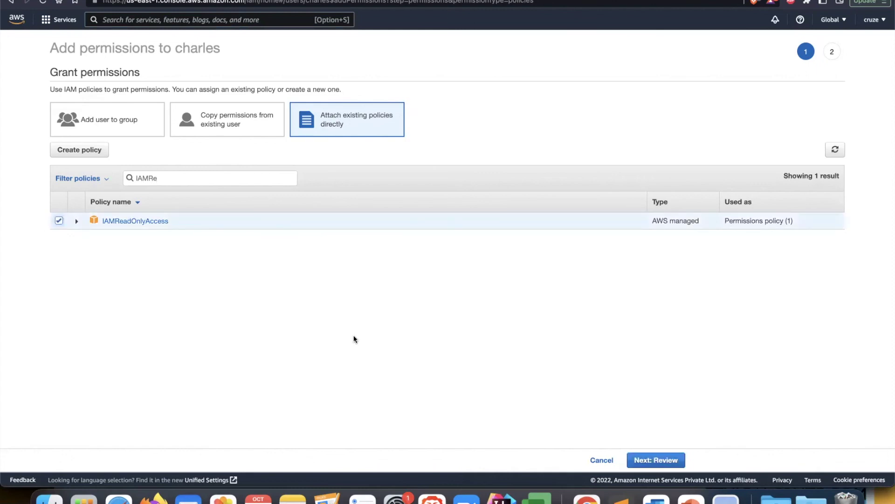
left_click(659, 463)
left_click(650, 460)
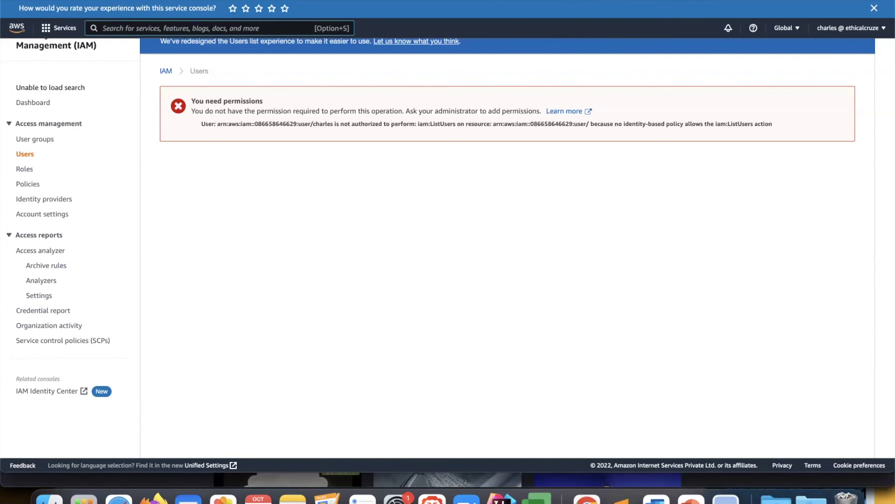
Reload the users list in the IAM user's session and start a user group named GroupCreatedBy followed by the signed-in user's name
key("super+r")
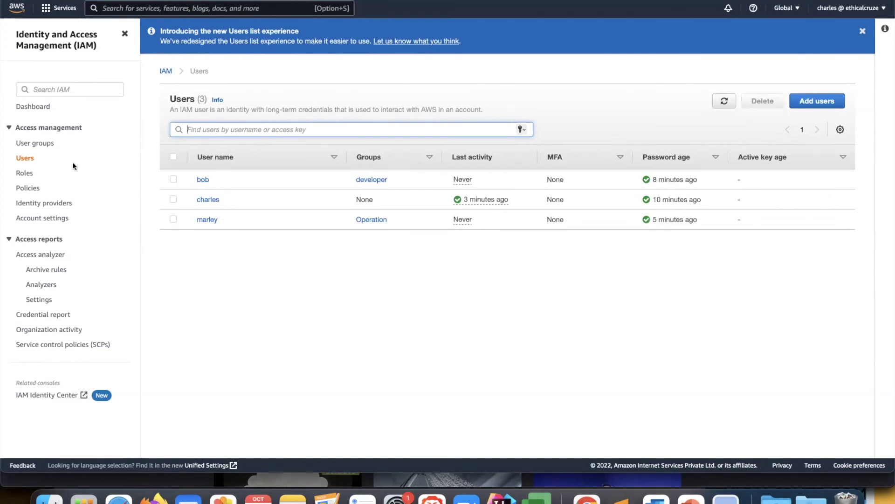
left_click(40, 145)
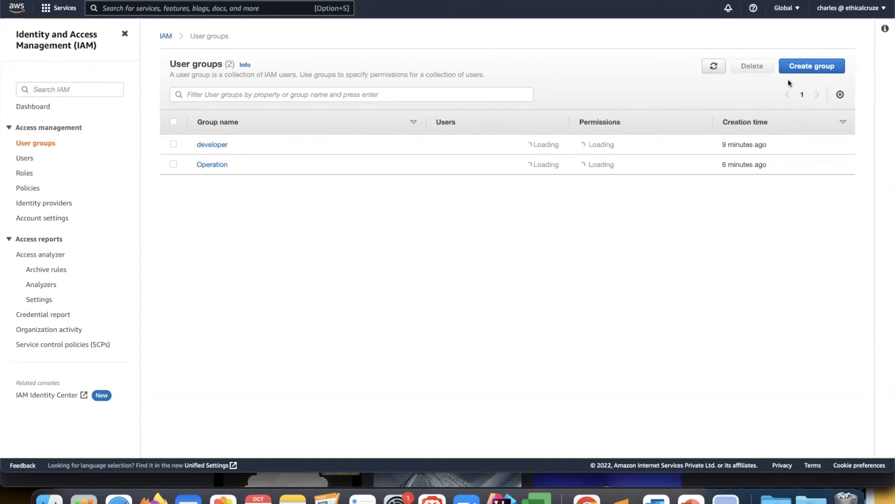
left_click(800, 70)
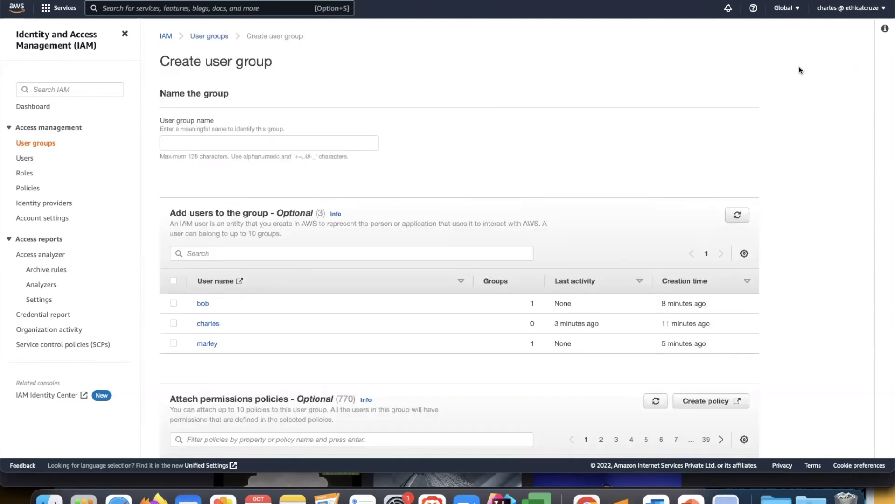
left_click(360, 143)
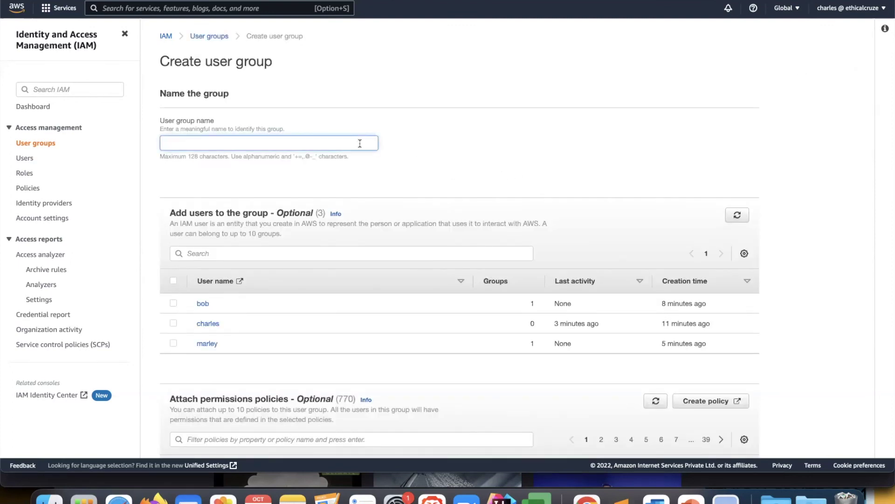
type("GroupCreatedByCharles")
Try to create the user group with the AWSDirectConnectReadOnlyAccess policy attached and read the response, including the stated reason
scroll(343, 267, "down", 3)
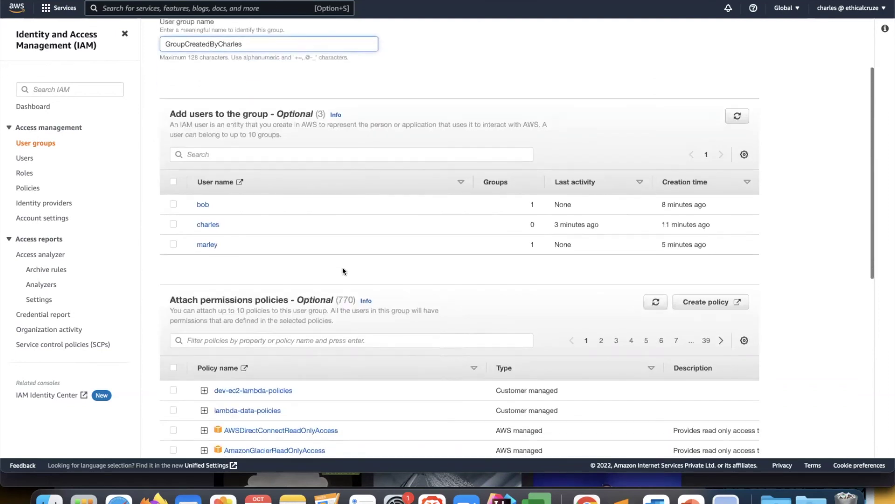
scroll(342, 270, "down", 2)
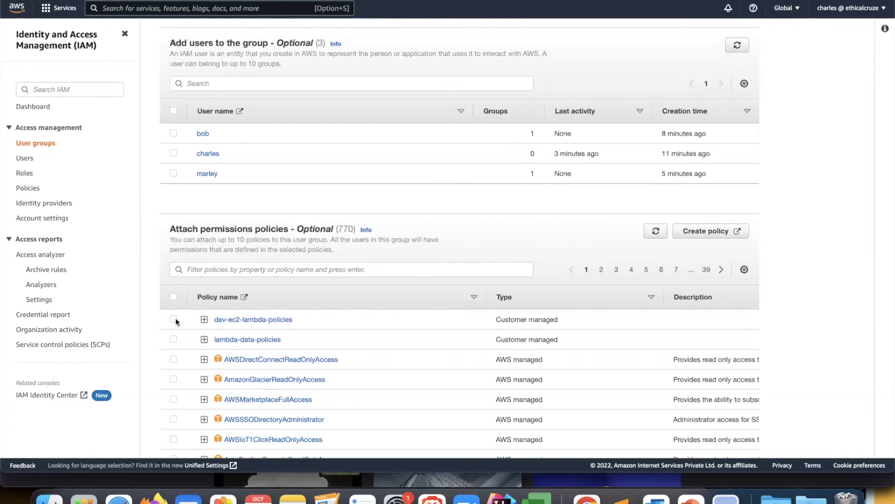
left_click(174, 320)
left_click(174, 320)
left_click(174, 359)
scroll(177, 360, "down", 1)
scroll(176, 360, "down", 6)
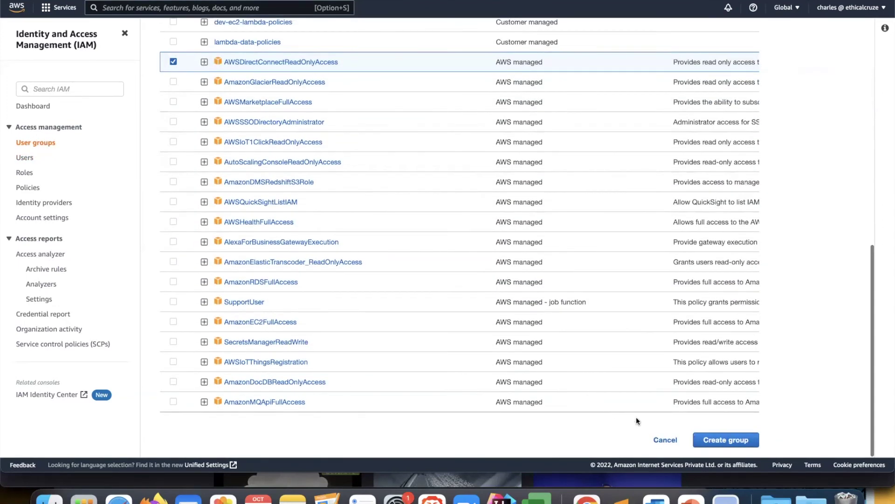
left_click(705, 441)
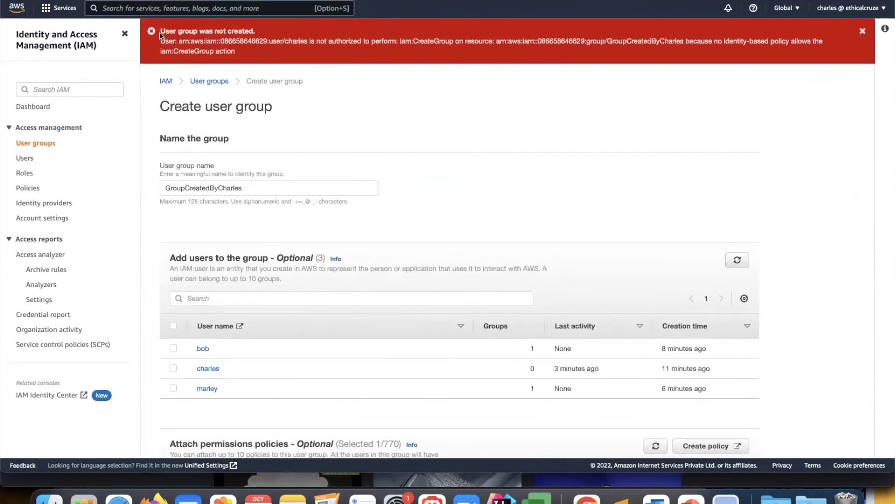
left_click_drag(160, 31, 414, 41)
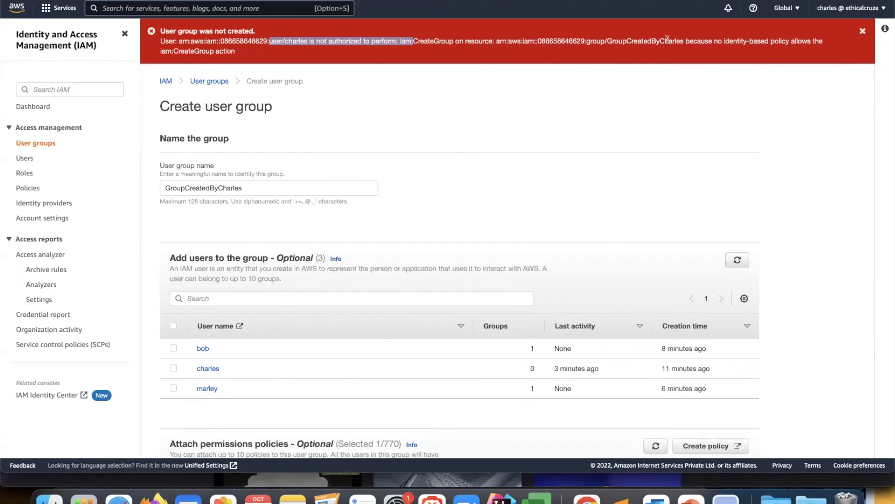
left_click_drag(686, 42, 280, 58)
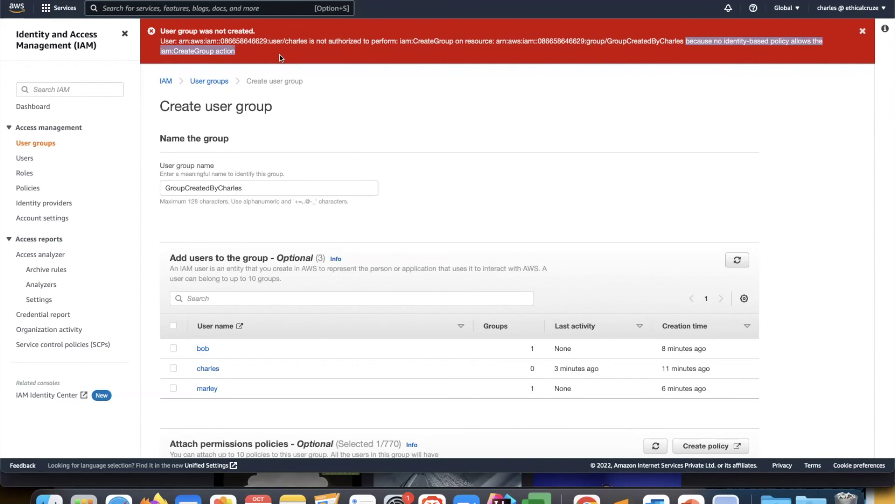